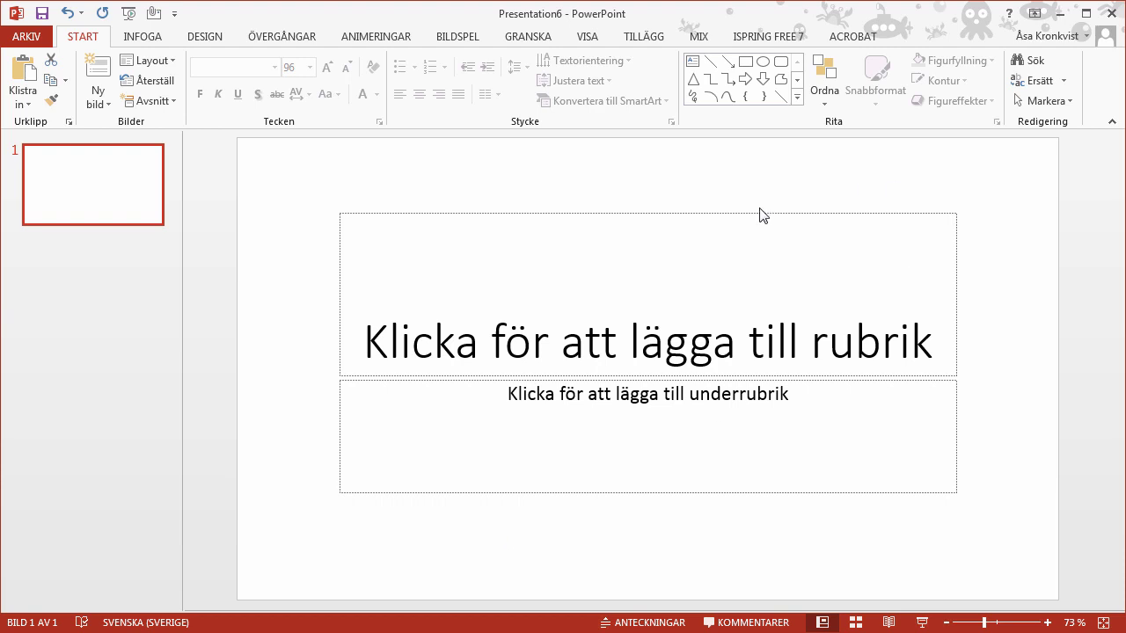
# - Switch slide 1 to the blank Tom layout, removing the title and subtitle placeholders
pyautogui.click(168, 61)
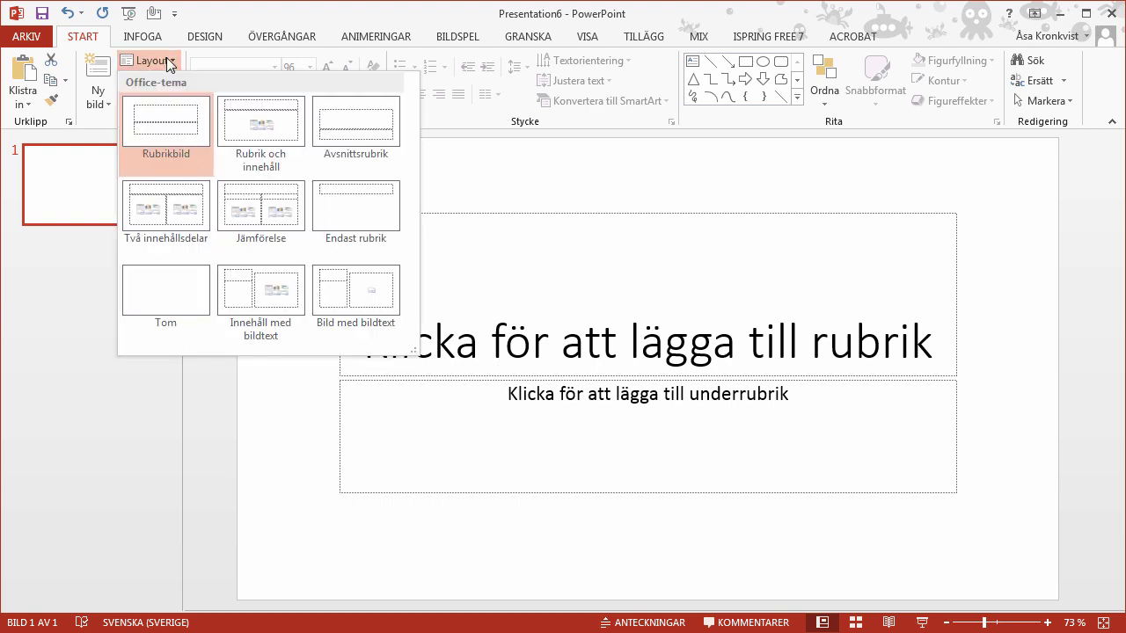
pyautogui.click(186, 290)
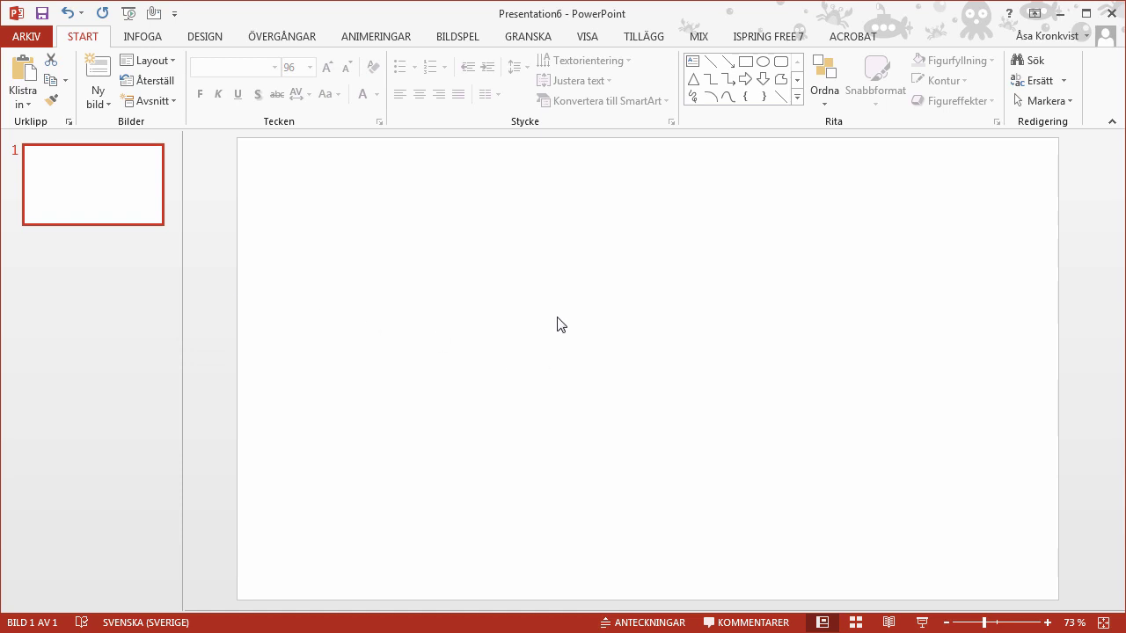
# - Set a custom portrait slide size of 29,7 × 42 cm, scaling content to fit
pyautogui.click(204, 38)
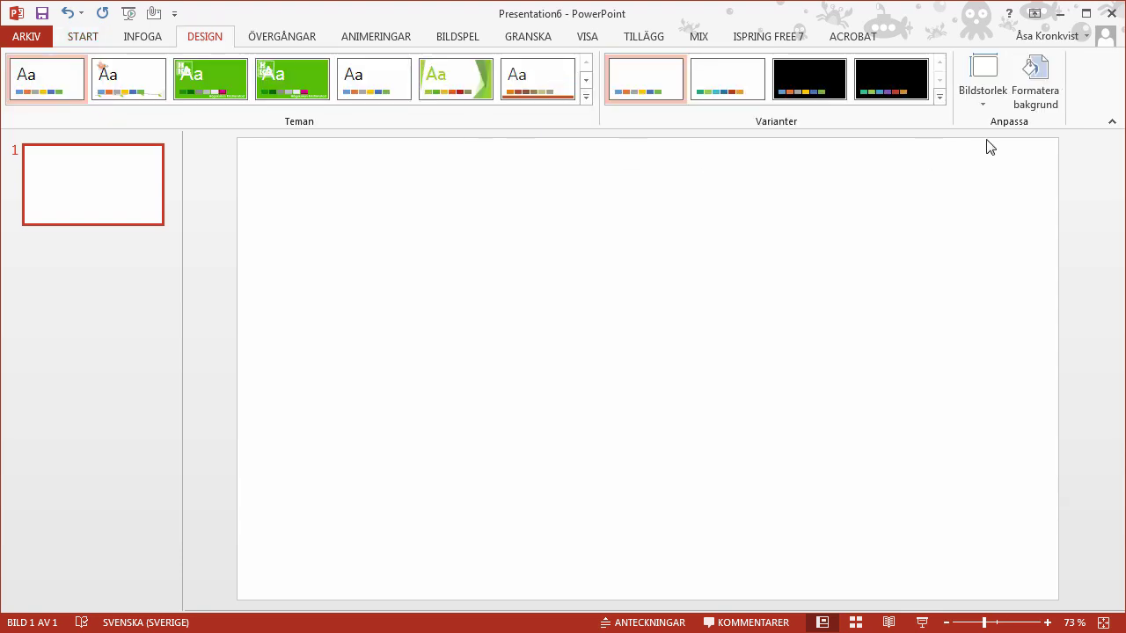
pyautogui.click(983, 101)
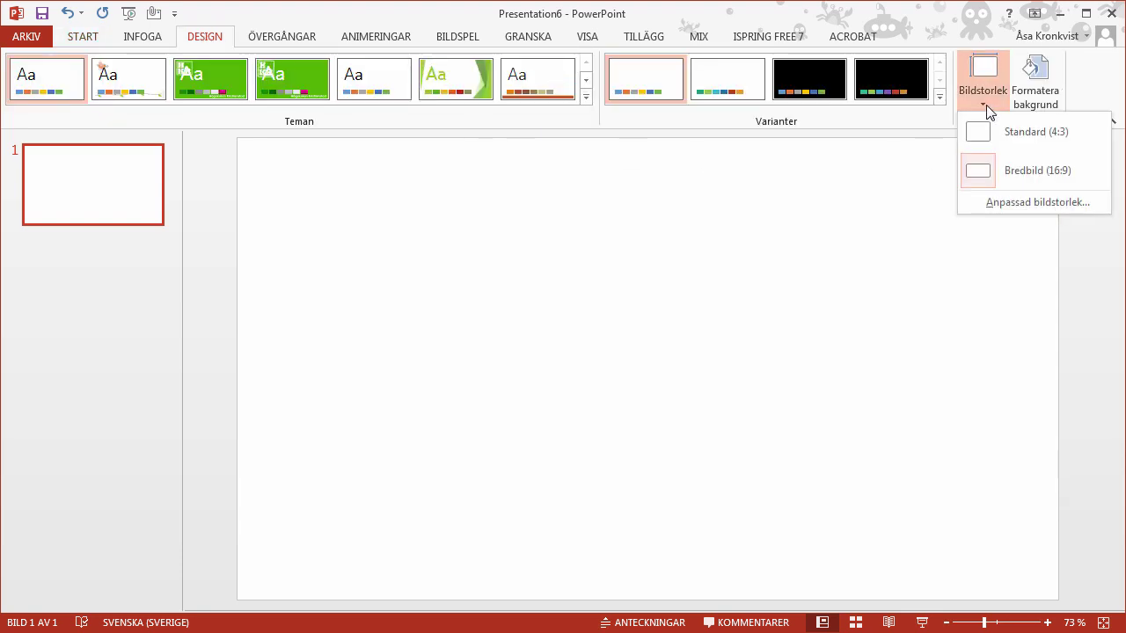
pyautogui.click(1011, 208)
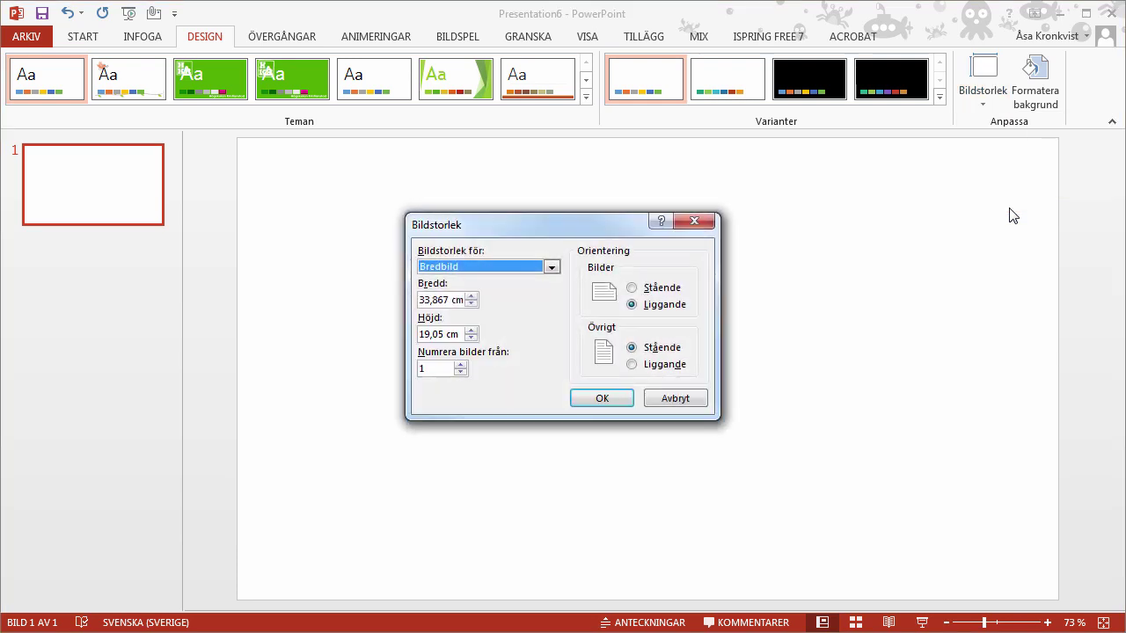
pyautogui.click(632, 288)
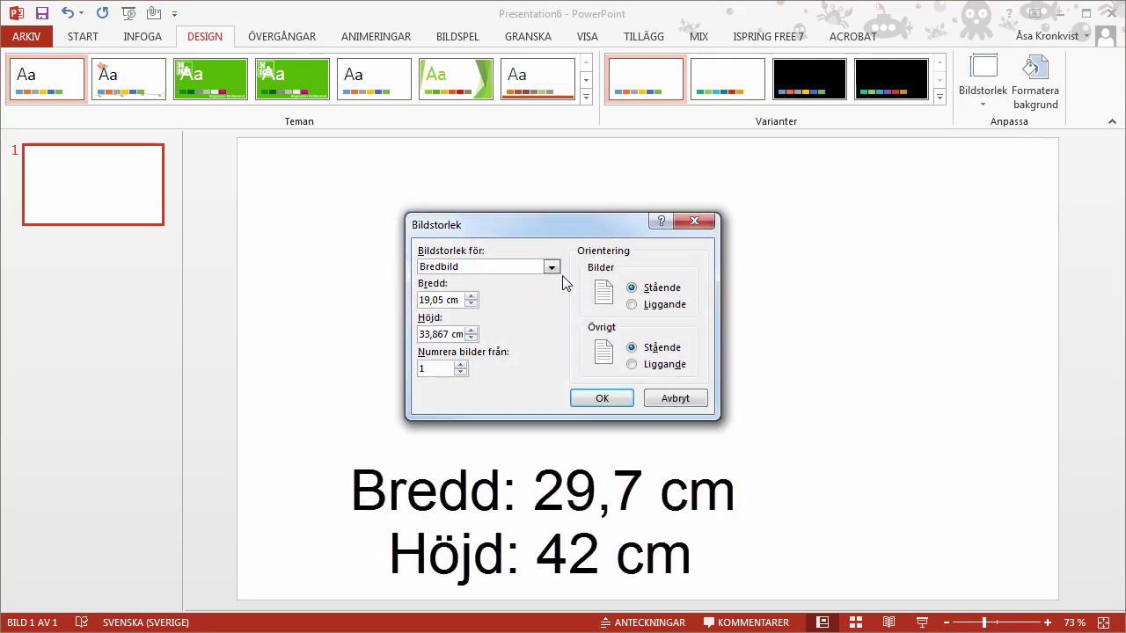
pyautogui.click(551, 267)
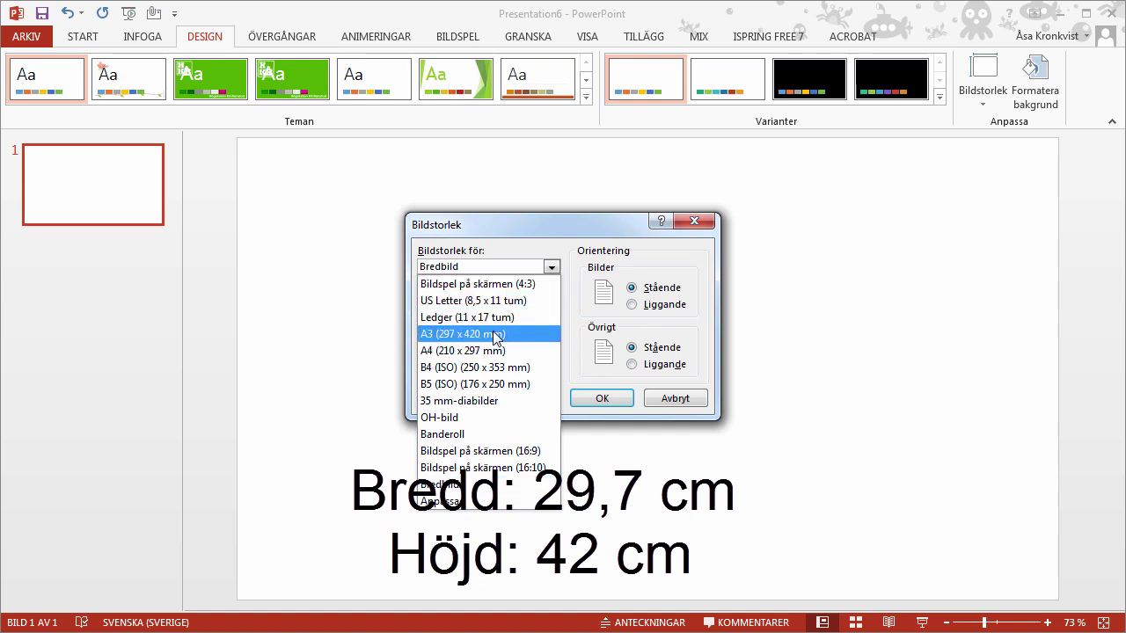
pyautogui.click(552, 266)
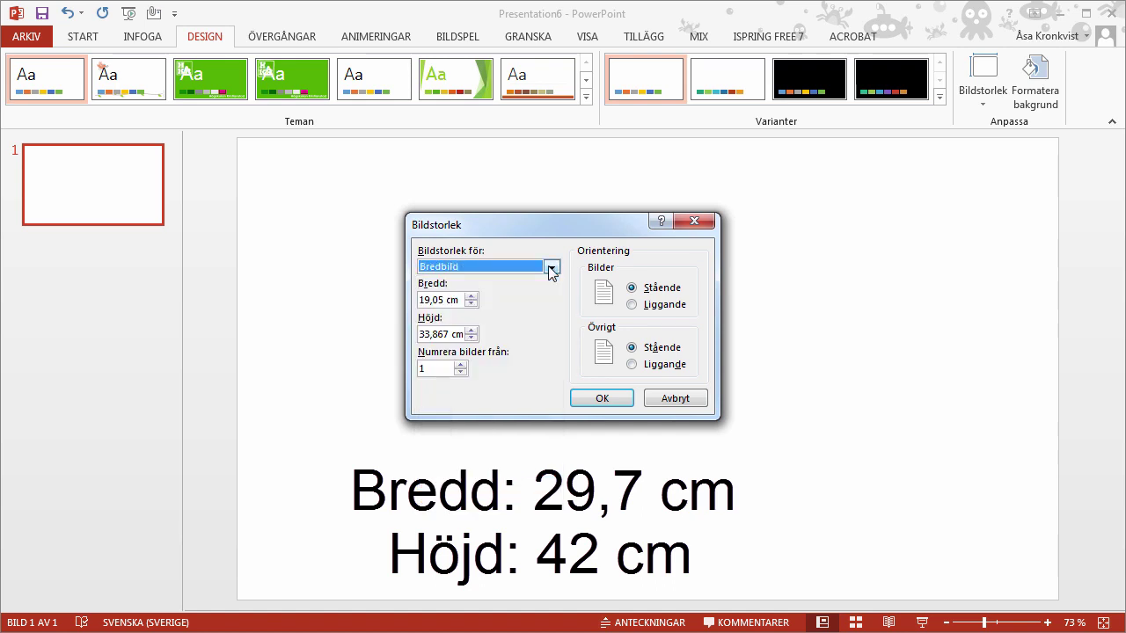
pyautogui.doubleClick(437, 300)
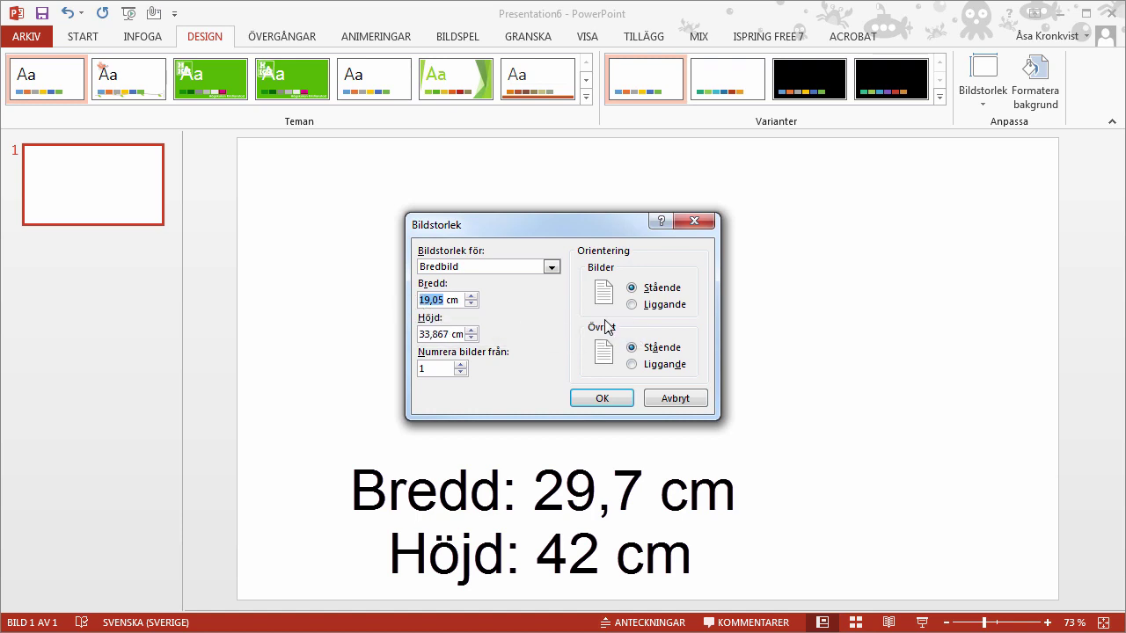
pyautogui.write('29,7')
pyautogui.moveTo(451, 335); pyautogui.dragTo(406, 332)
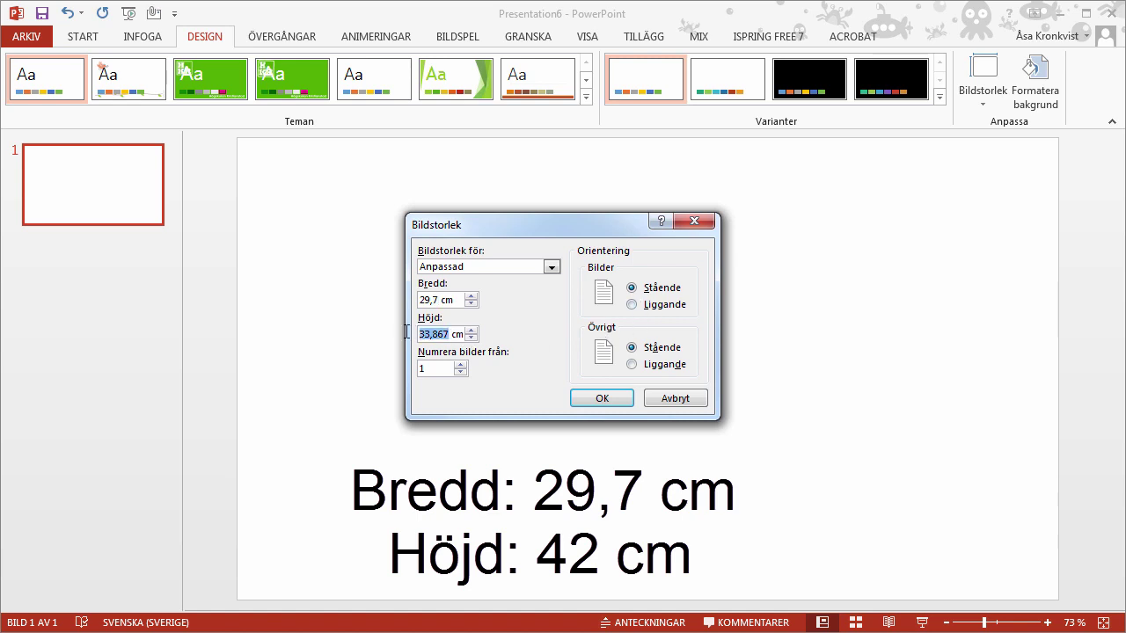
pyautogui.write('42')
pyautogui.click(599, 398)
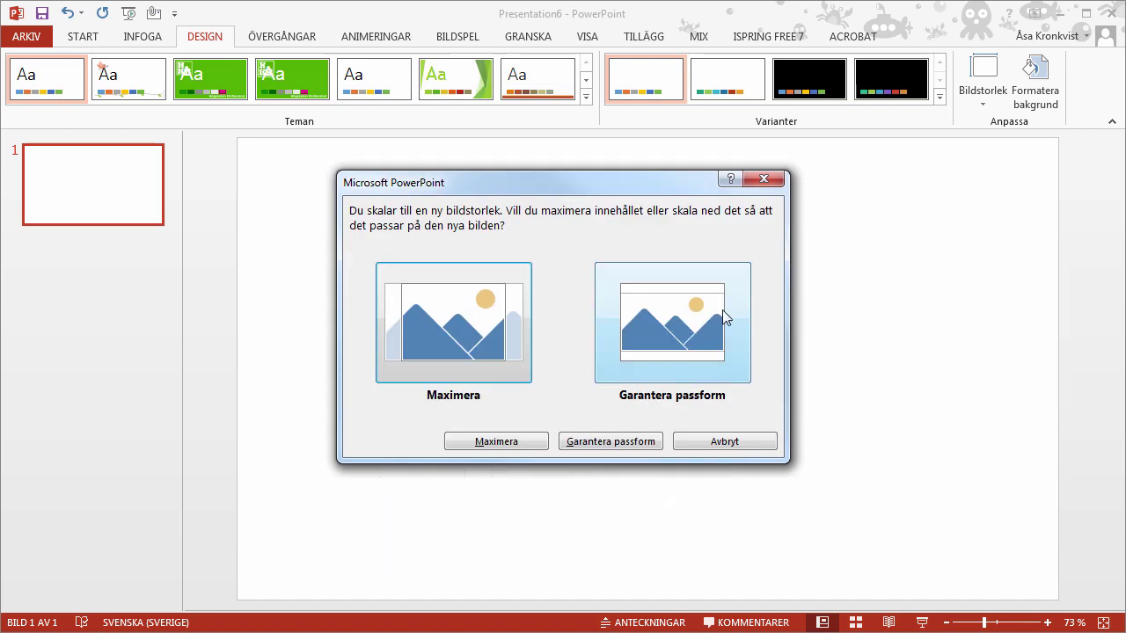
pyautogui.click(677, 331)
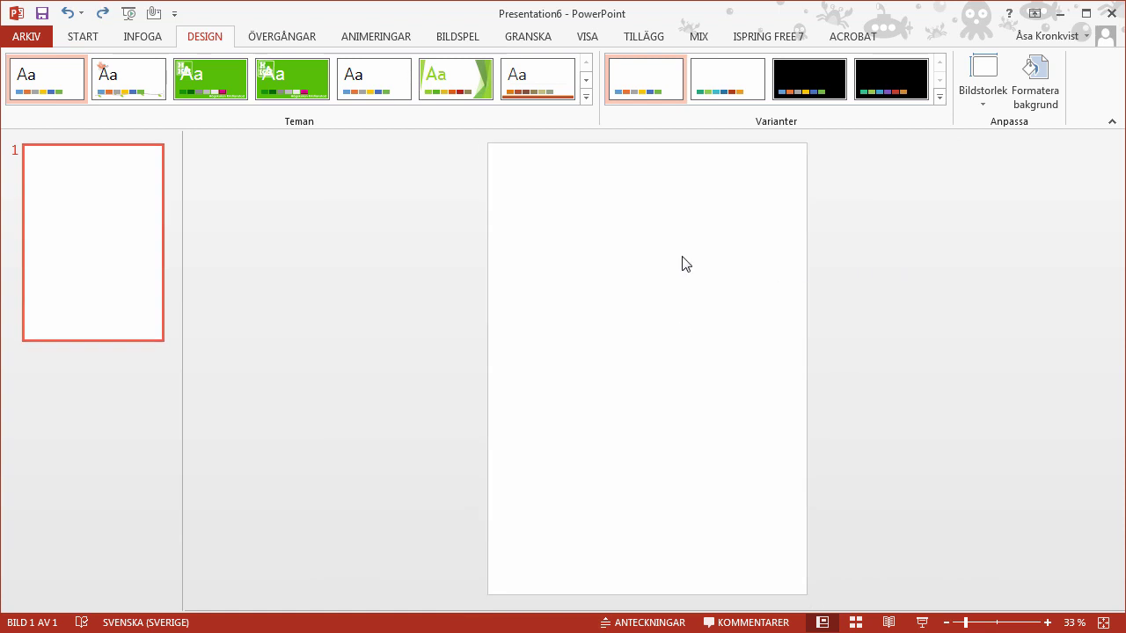
# - Add a text box at the top reading 'If you can't beat them – eat them'
pyautogui.click(155, 43)
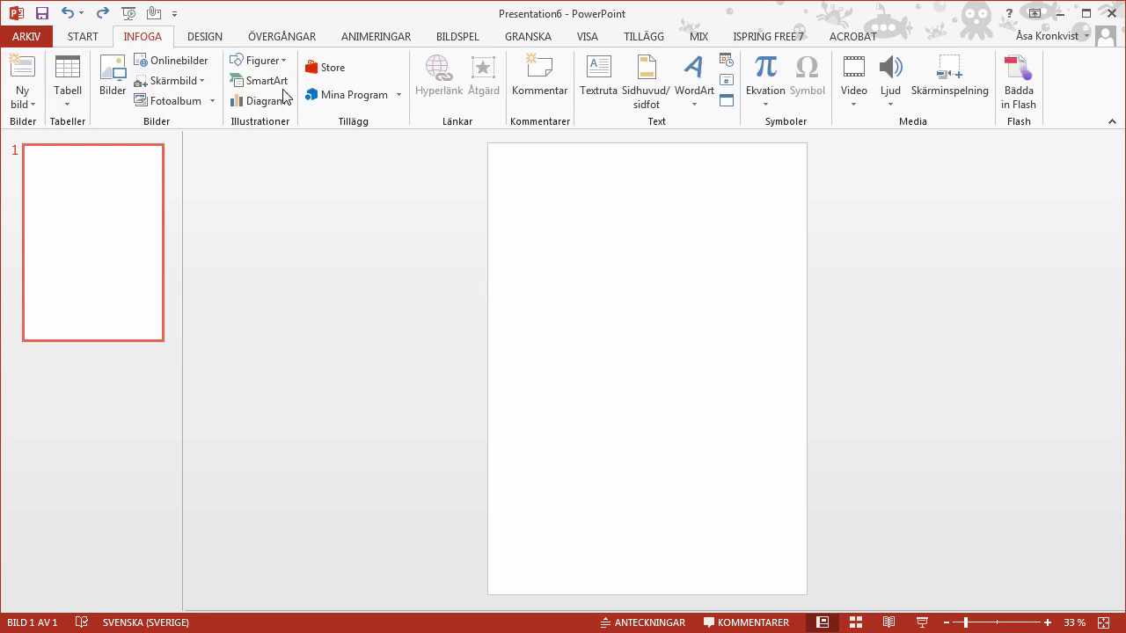
pyautogui.click(598, 71)
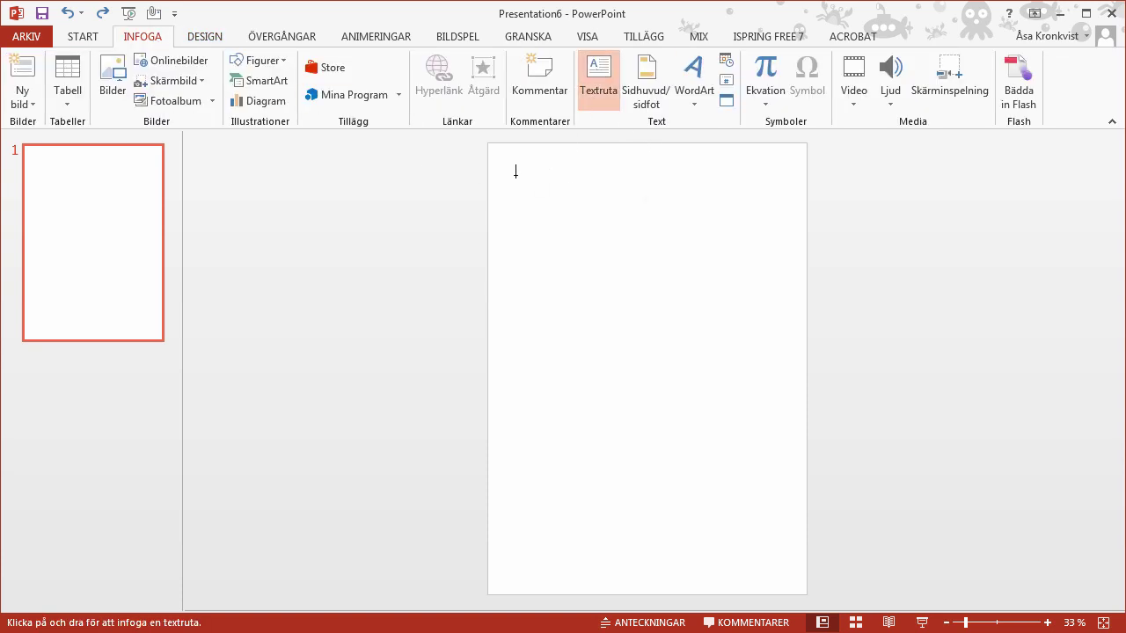
pyautogui.moveTo(519, 173); pyautogui.dragTo(774, 249)
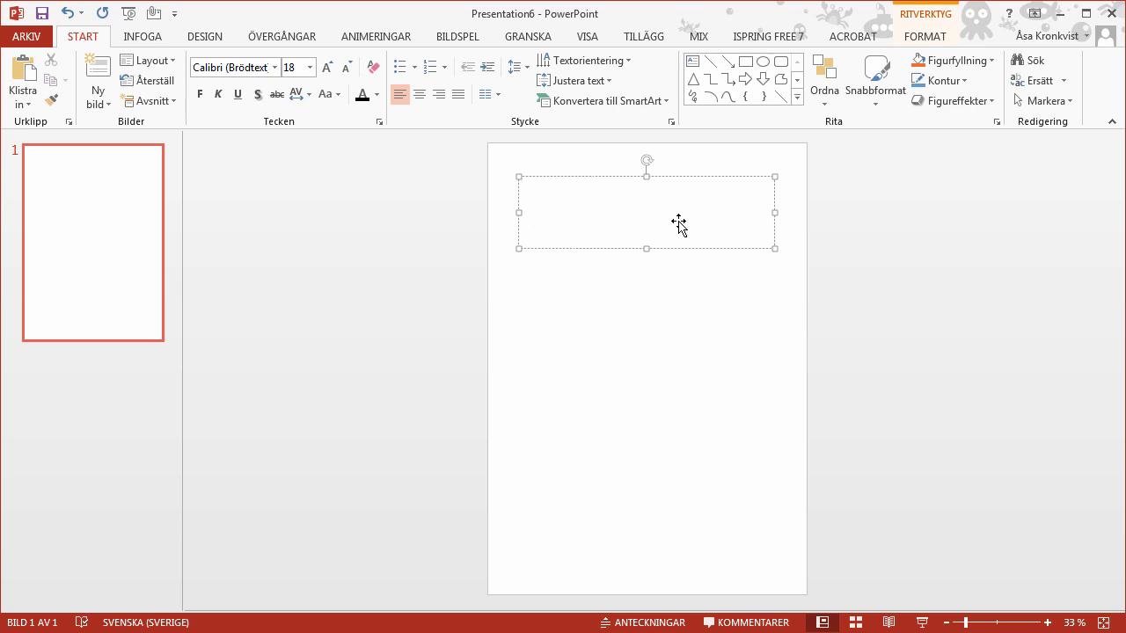
pyautogui.write("If you can't beat them – eat them")
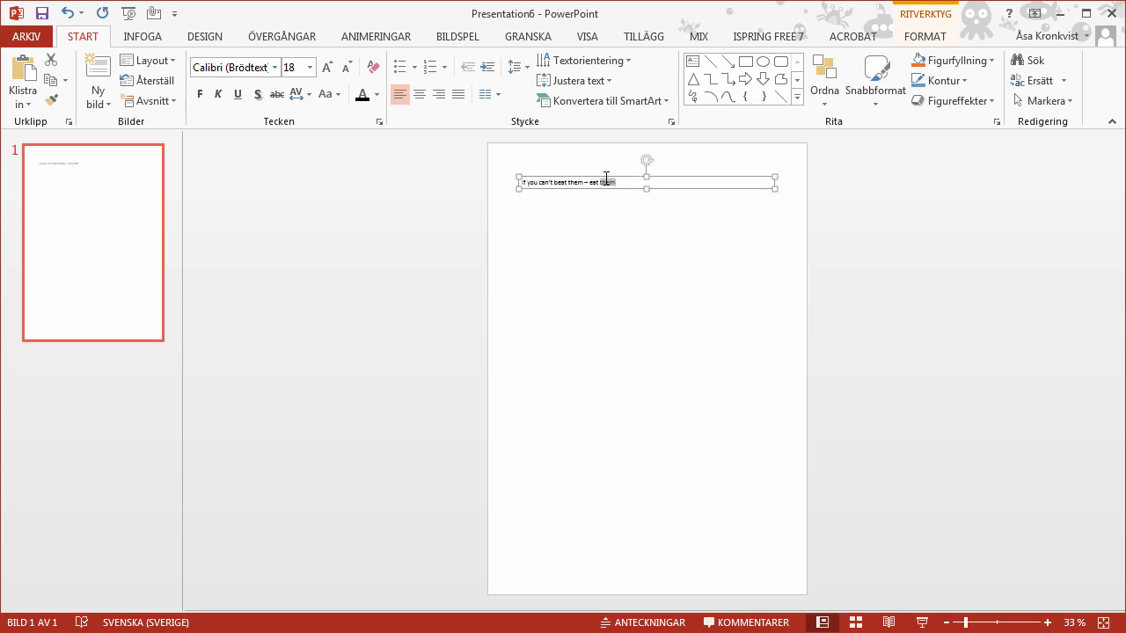
# - Format the title text at 96 pt and centre it
pyautogui.moveTo(616, 182); pyautogui.dragTo(524, 170)
pyautogui.click(310, 67)
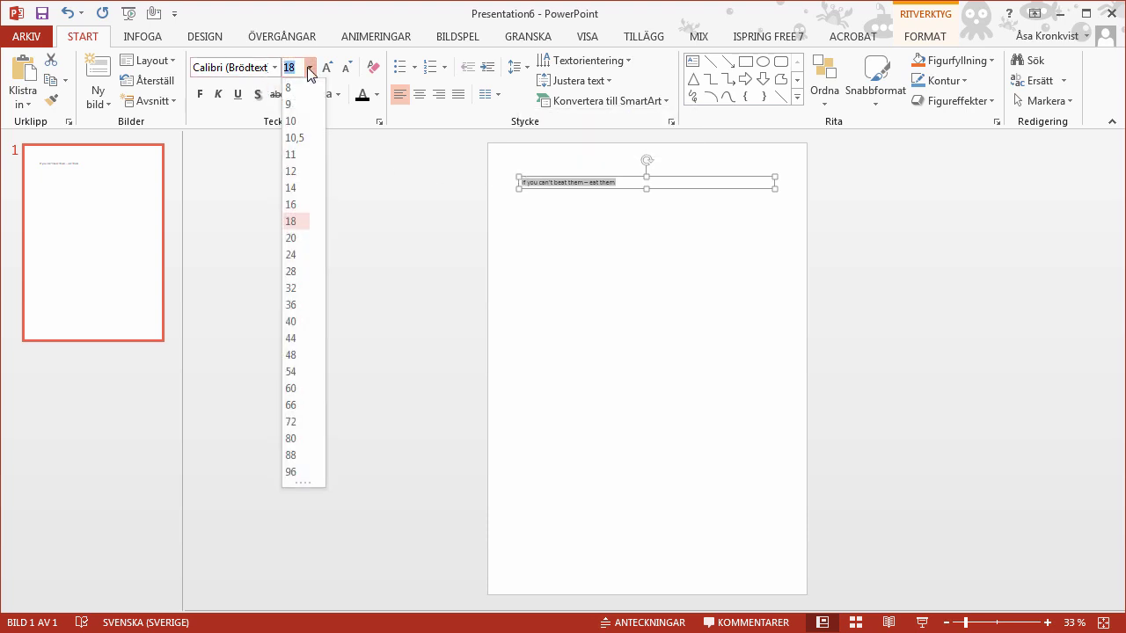
pyautogui.click(308, 470)
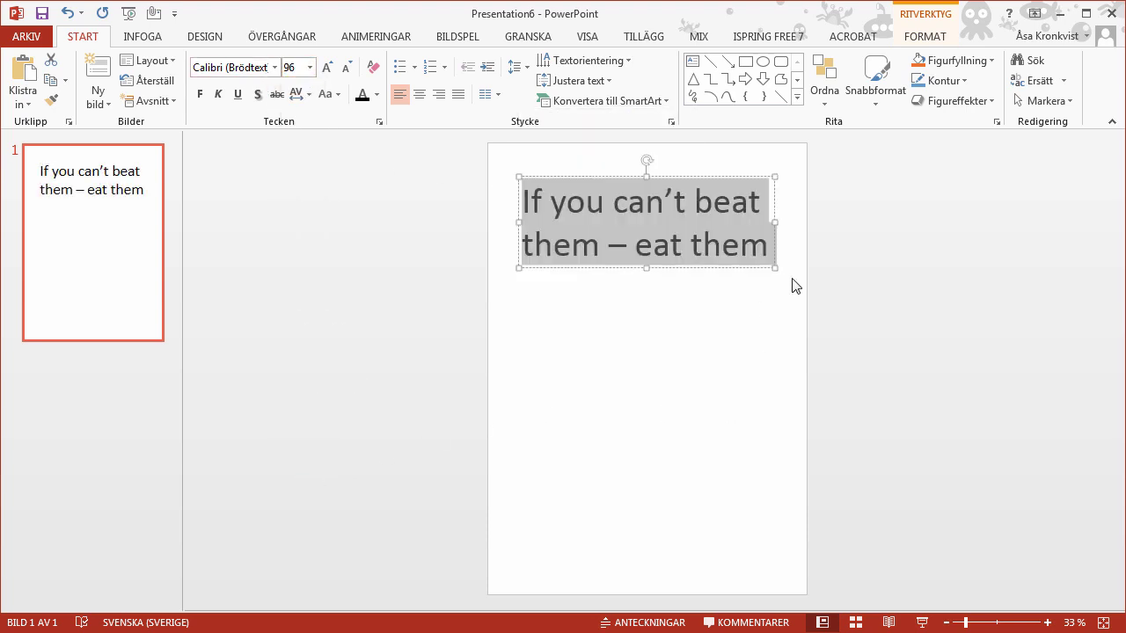
pyautogui.click(419, 98)
pyautogui.click(603, 312)
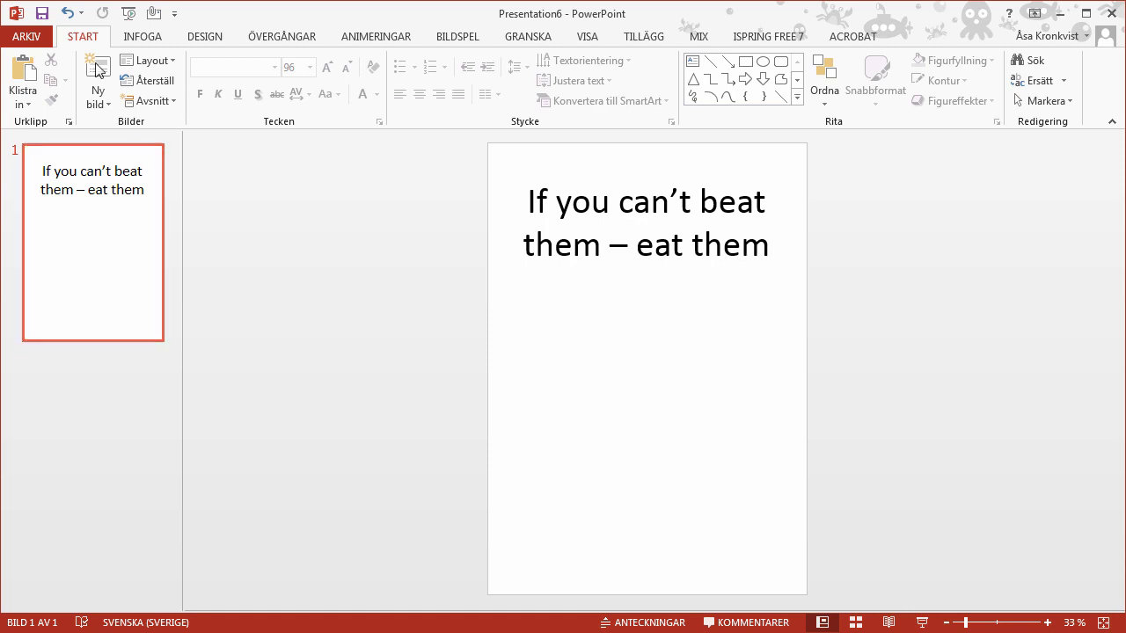
# - Add a text box below the title and paste in the subtitle 'Trädgårdens små skadedjur som föda'
pyautogui.click(134, 39)
pyautogui.click(599, 95)
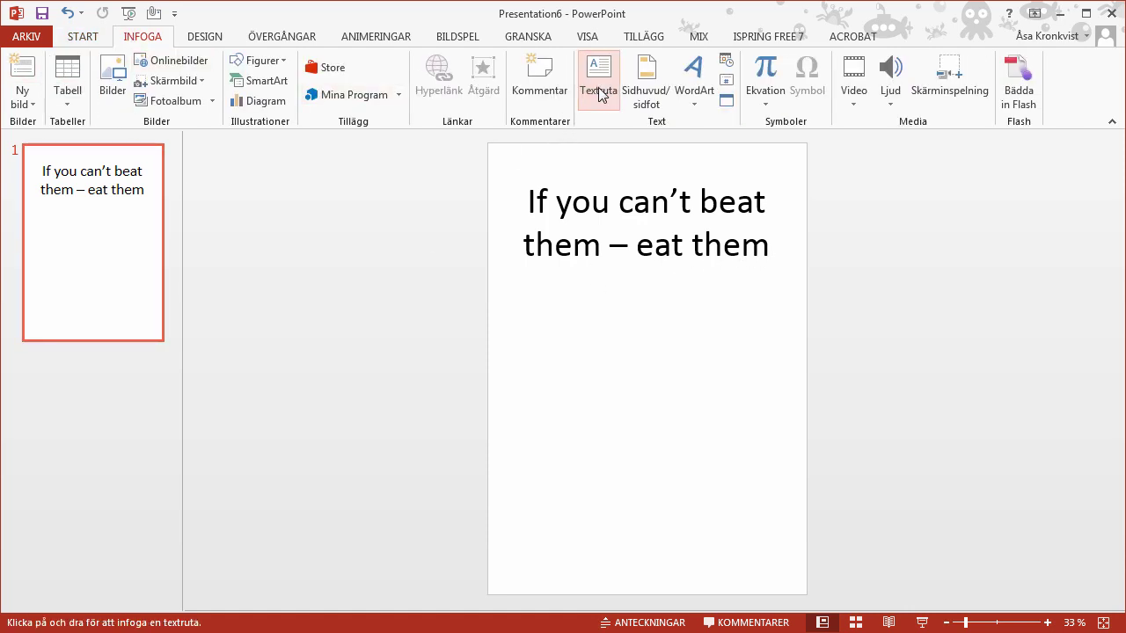
pyautogui.moveTo(520, 276); pyautogui.dragTo(775, 306)
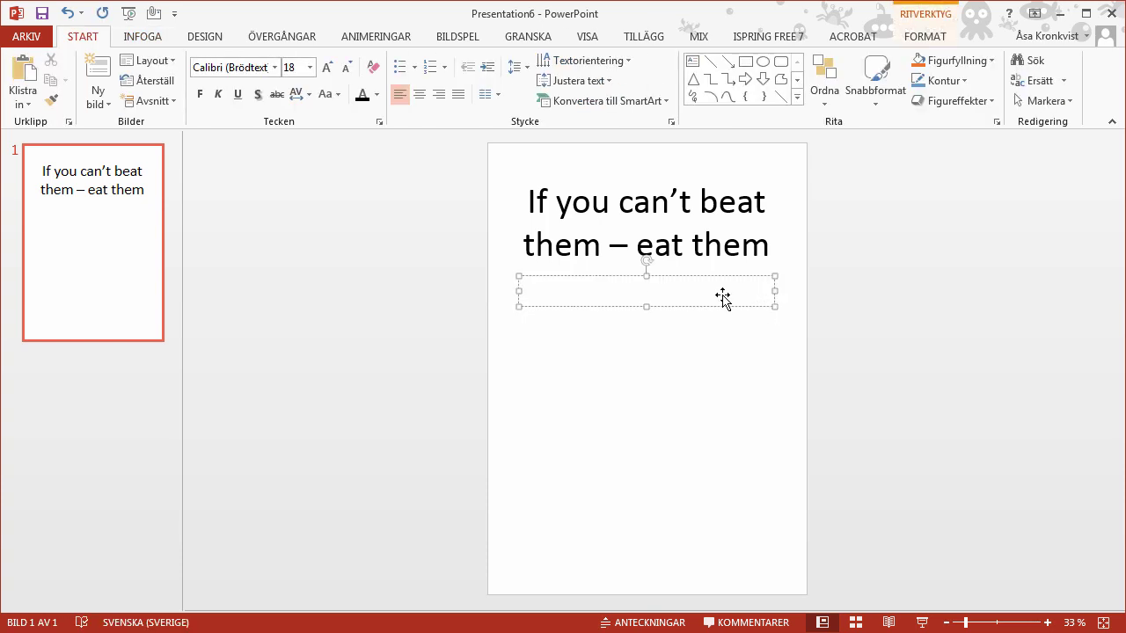
pyautogui.write('Trädgårdens små skadedjur som föda')
# - Set the subtitle font size to 42 pt
pyautogui.moveTo(626, 281); pyautogui.dragTo(523, 282)
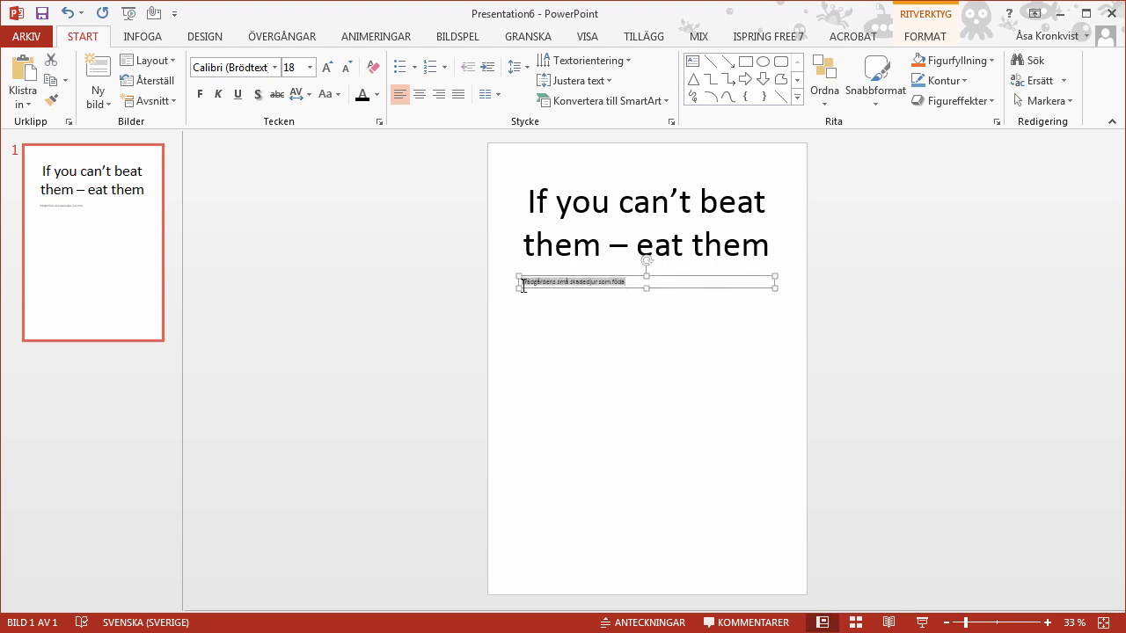
pyautogui.click(310, 67)
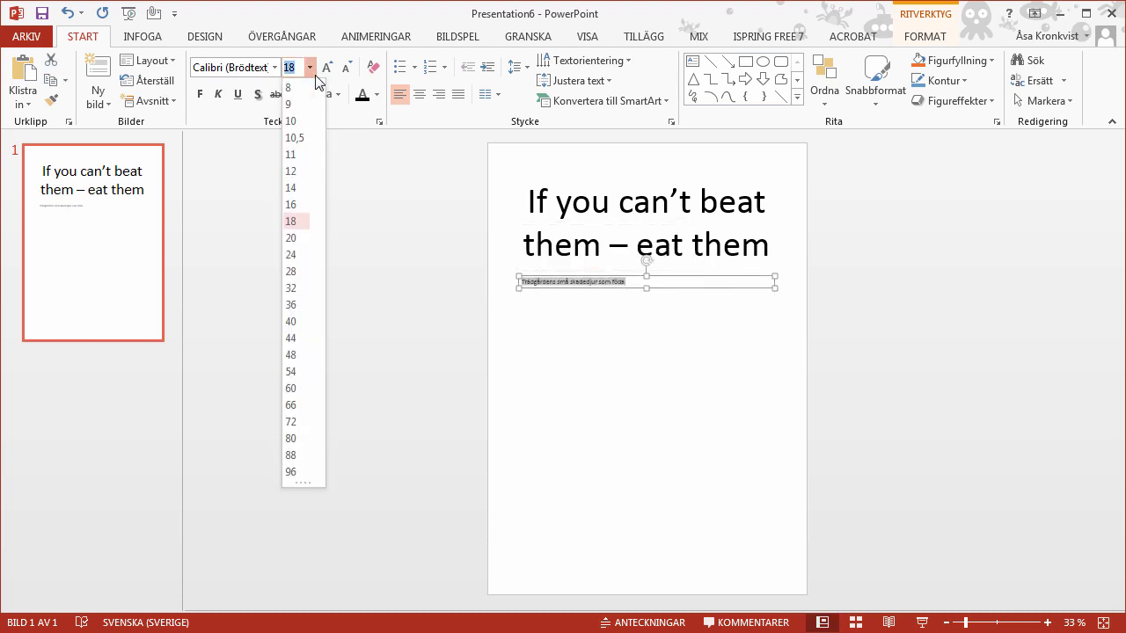
pyautogui.click(304, 304)
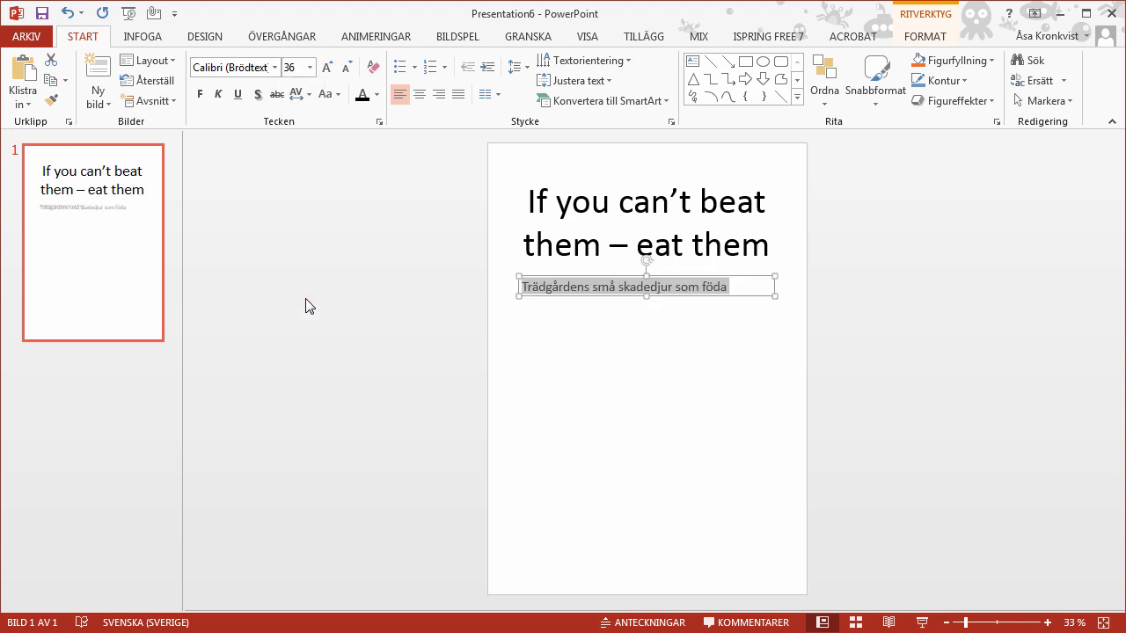
pyautogui.click(327, 77)
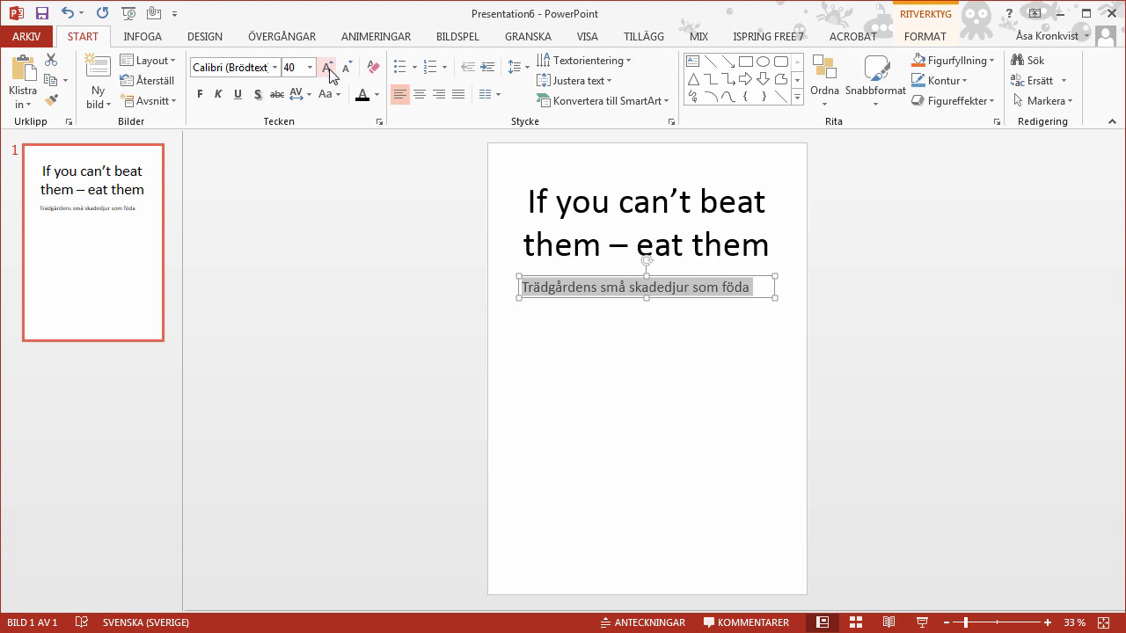
pyautogui.click(328, 70)
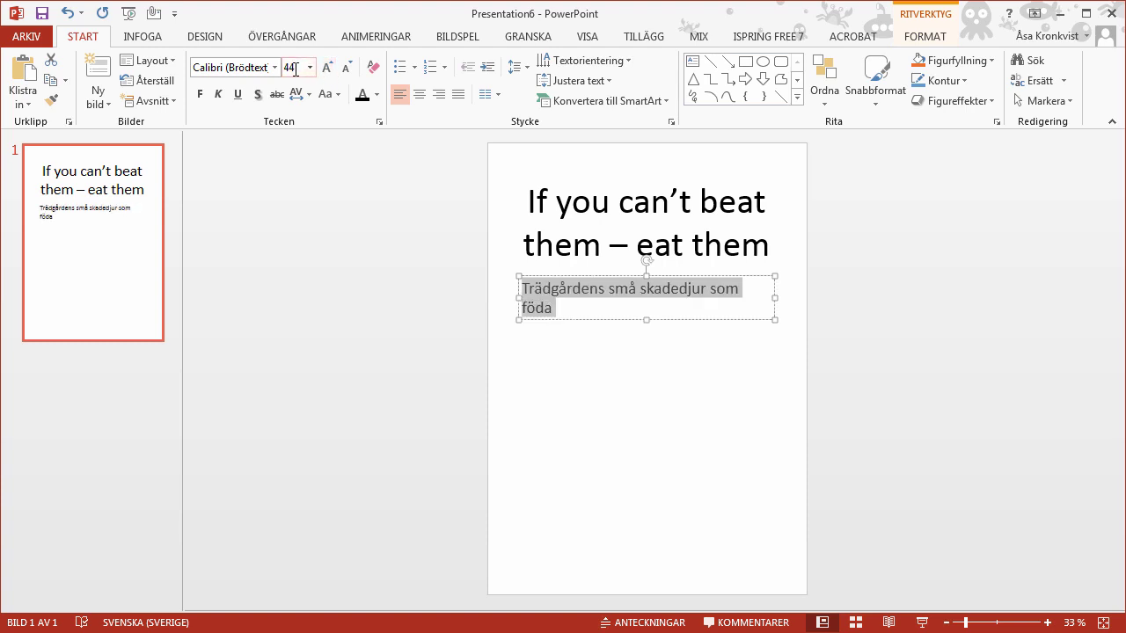
pyautogui.click(310, 68)
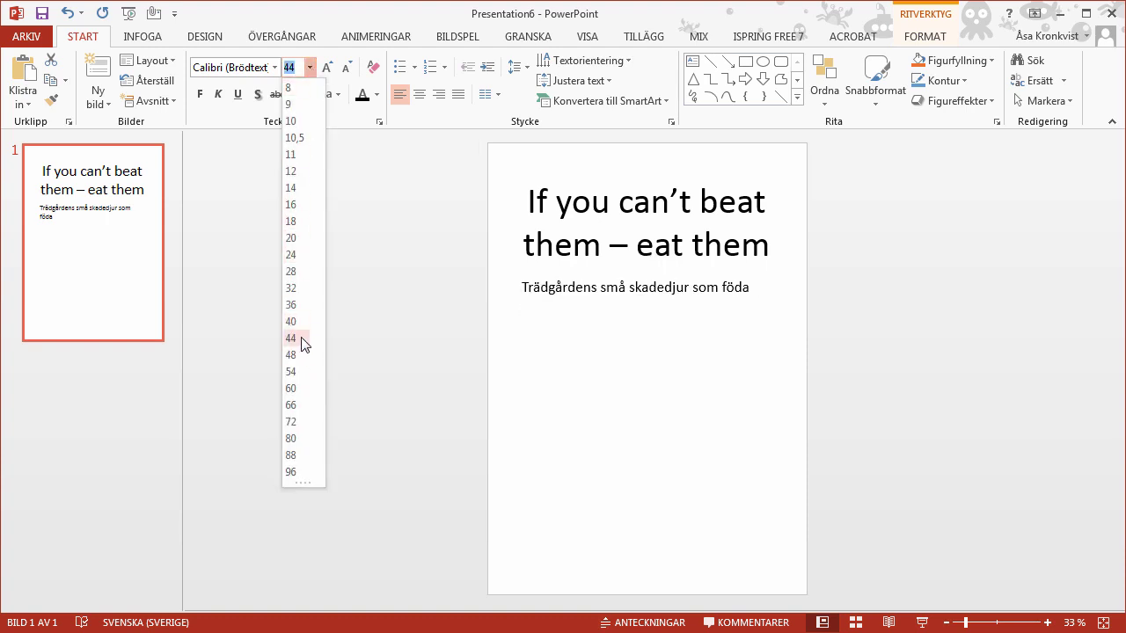
pyautogui.click(297, 64)
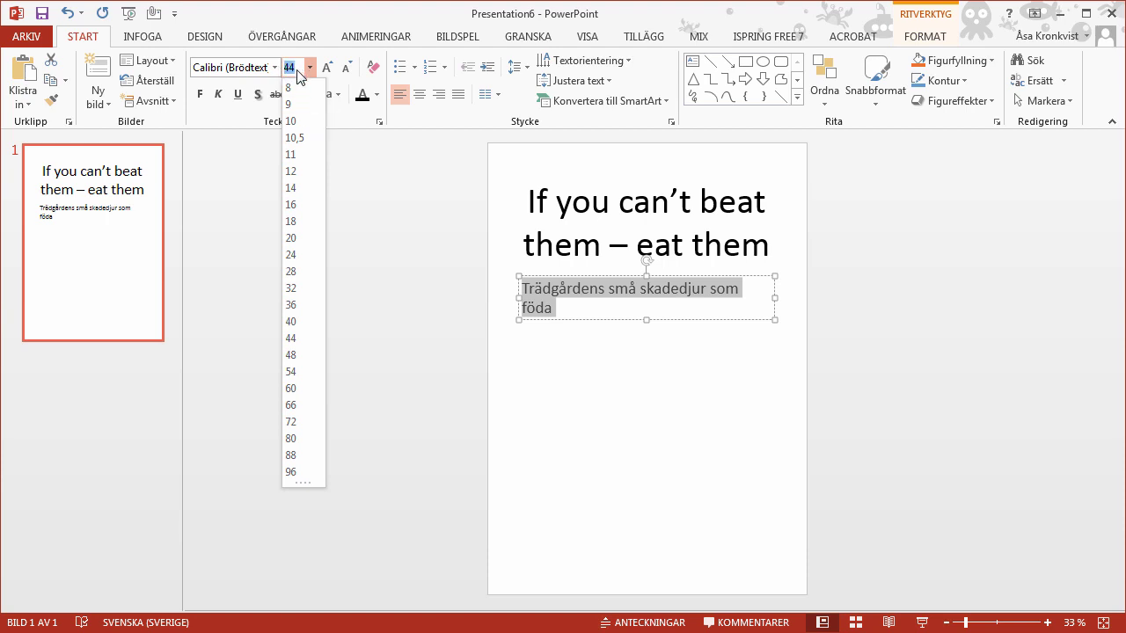
pyautogui.write('4')
pyautogui.press('Return')
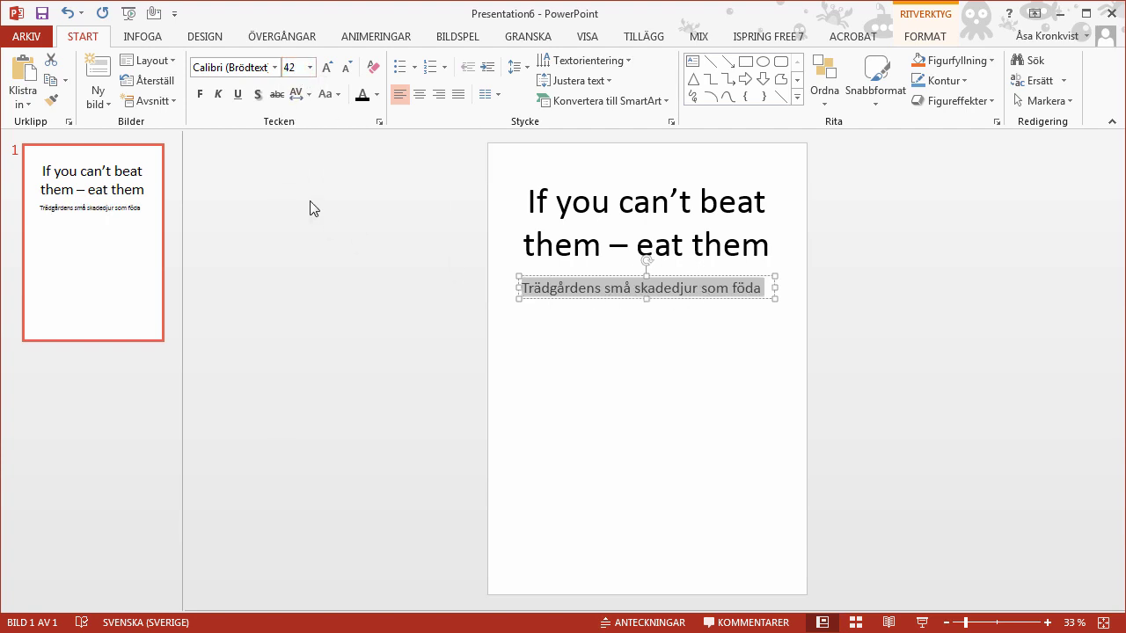
# - Centre the subtitle and nudge its box up just beneath the title
pyautogui.click(419, 94)
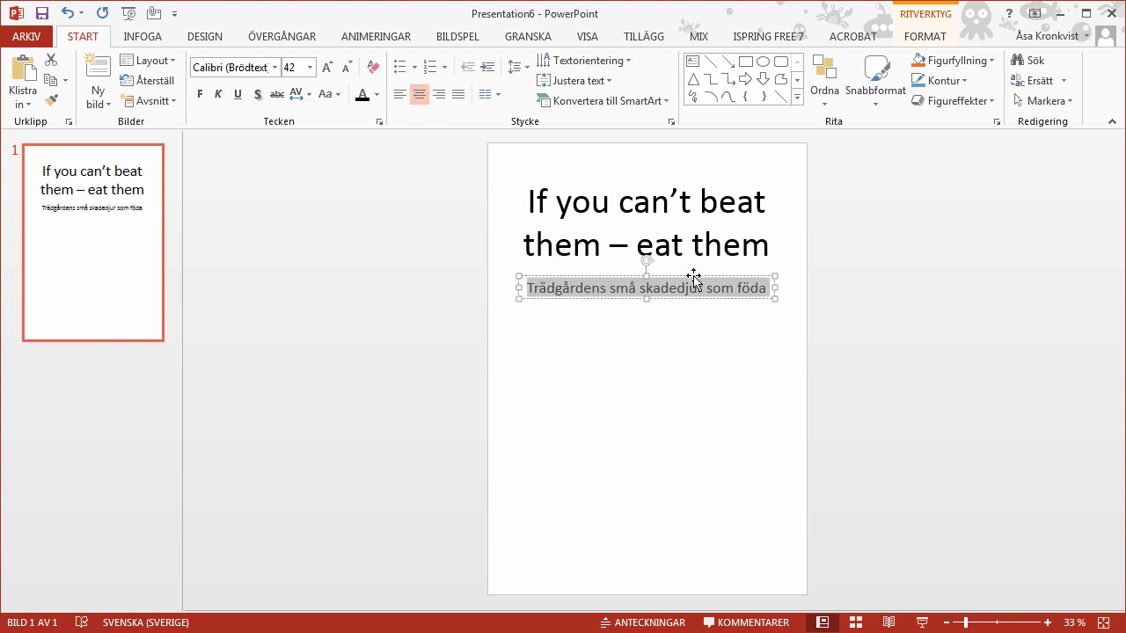
pyautogui.moveTo(691, 279); pyautogui.dragTo(691, 264)
pyautogui.click(705, 317)
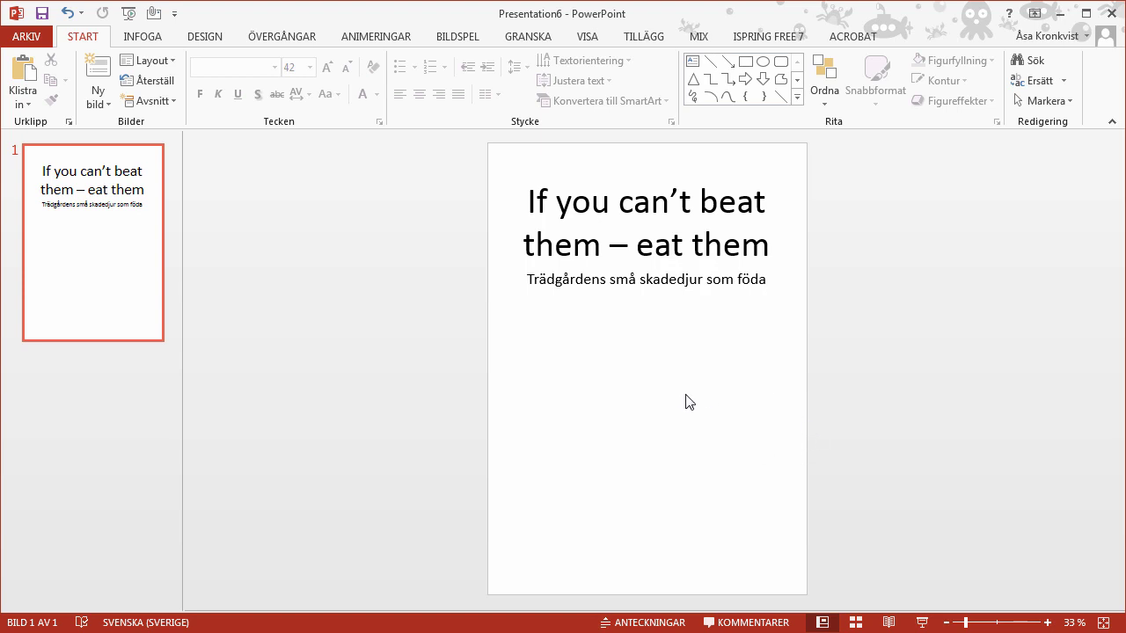
pyautogui.click(157, 37)
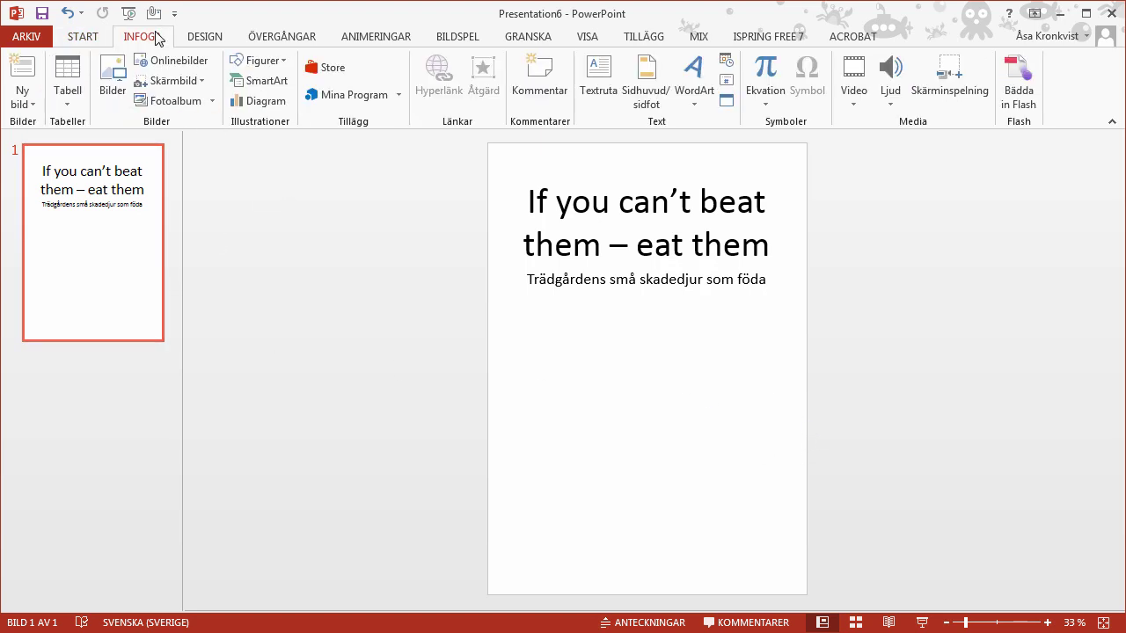
# - Add a lower-left text box holding the pasted Frågeställning heading and paragraph
pyautogui.click(598, 84)
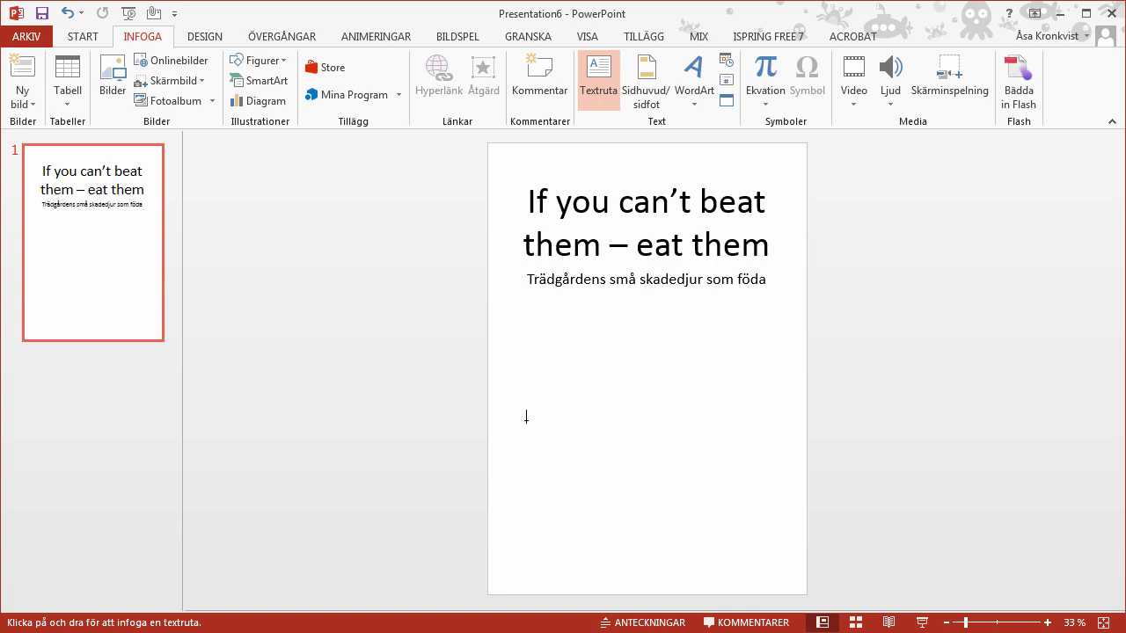
pyautogui.moveTo(526, 414); pyautogui.dragTo(648, 501)
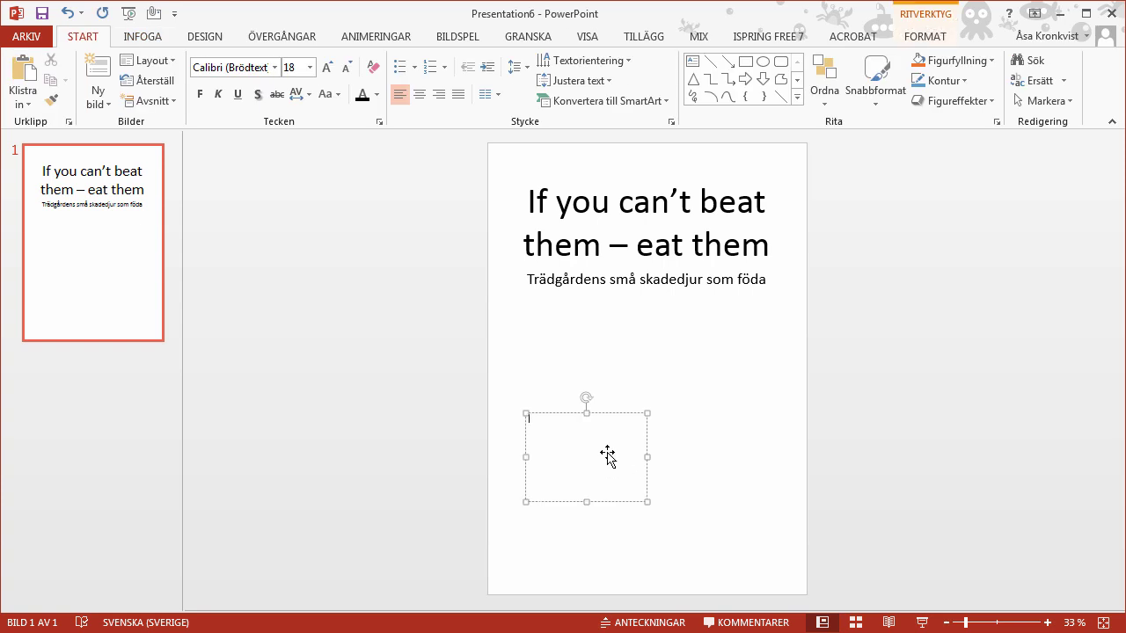
pyautogui.write('Fråge')
pyautogui.hotkey('ctrl', 'v')
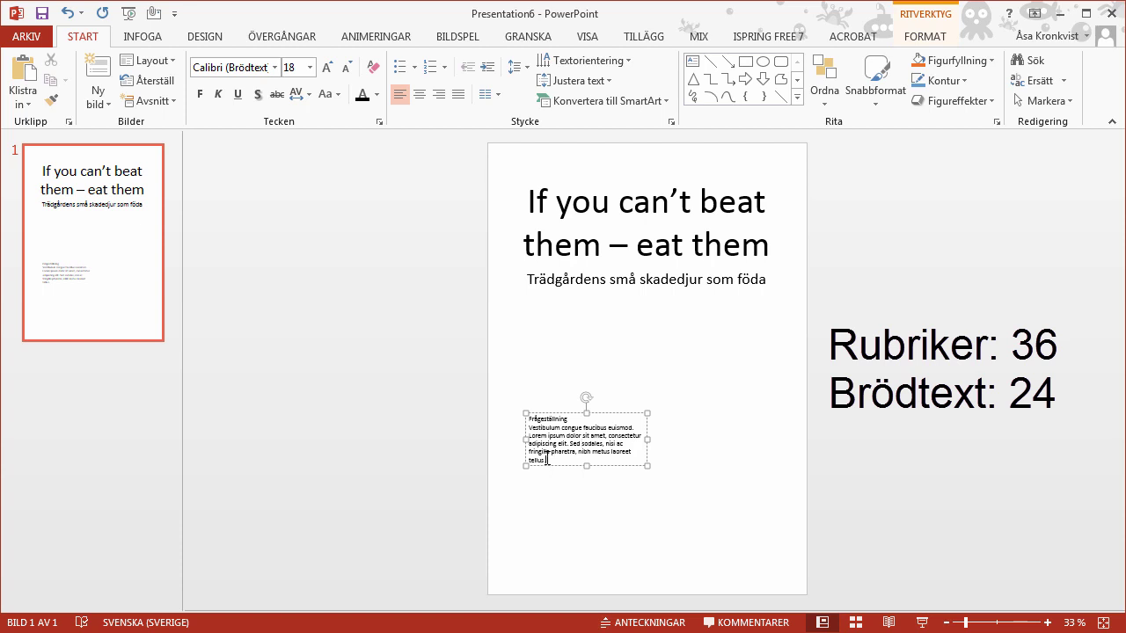
# - Set the Vestibulum body paragraph to 24 pt
pyautogui.moveTo(546, 458); pyautogui.dragTo(511, 430)
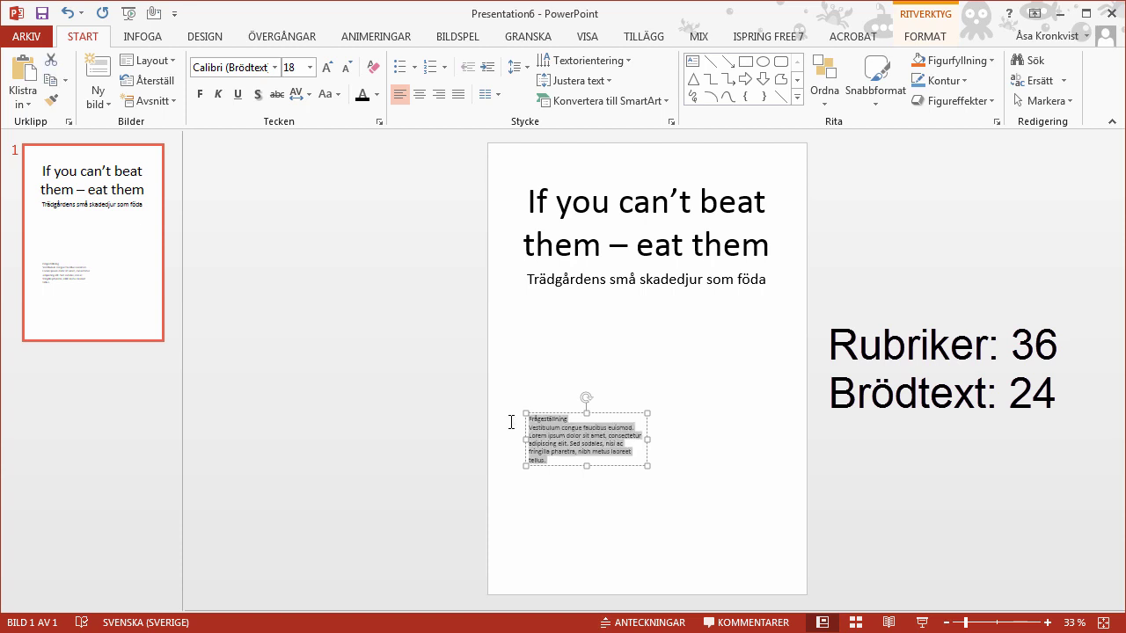
pyautogui.click(309, 67)
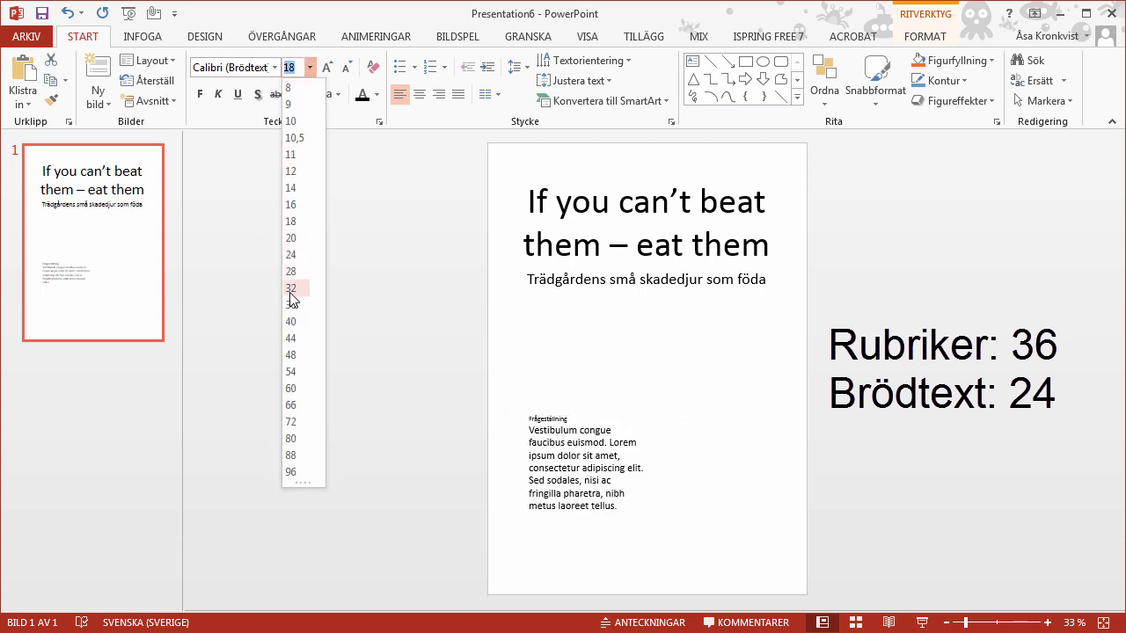
pyautogui.click(295, 254)
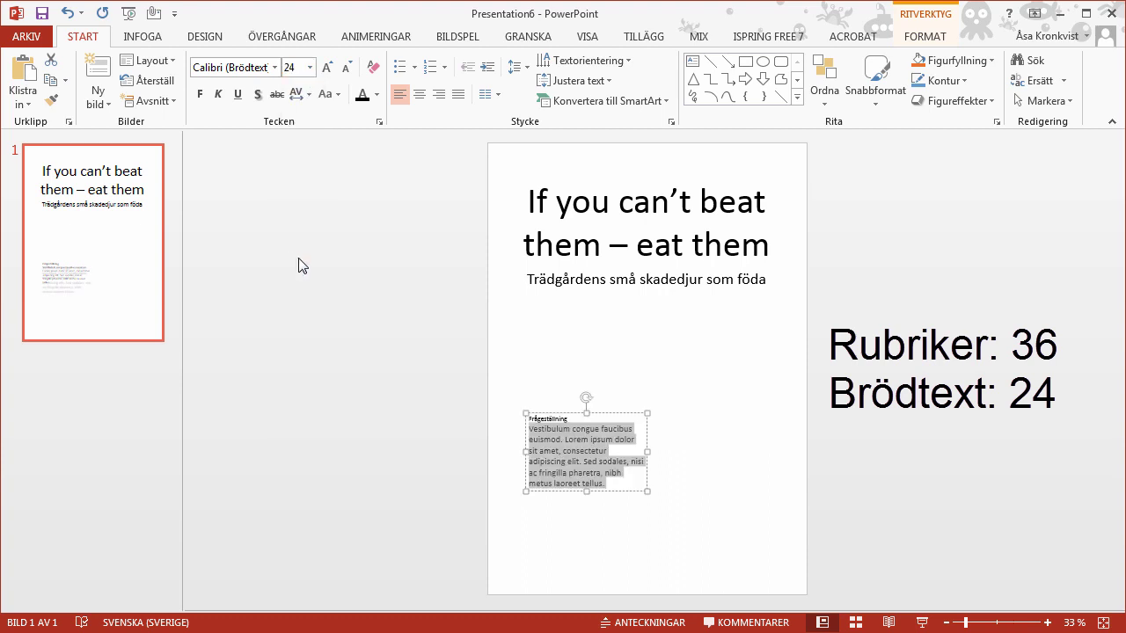
pyautogui.click(543, 419)
# - Make Frågeställning a 36 pt heading and bring back the Metod, Resultat and Analys sections
pyautogui.doubleClick(560, 419)
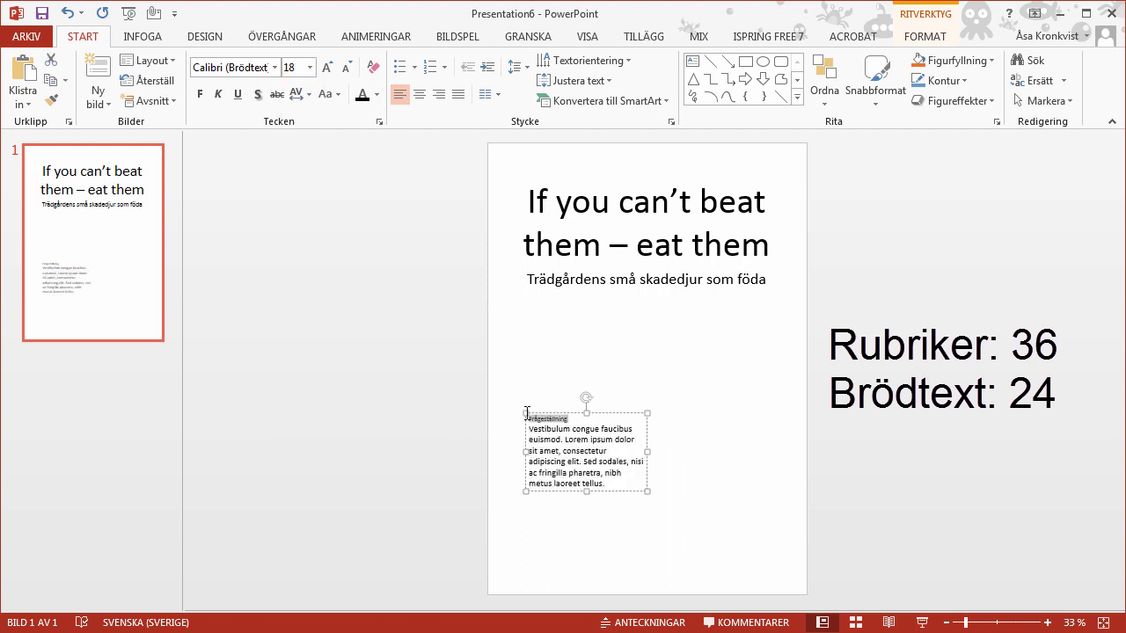
pyautogui.click(311, 74)
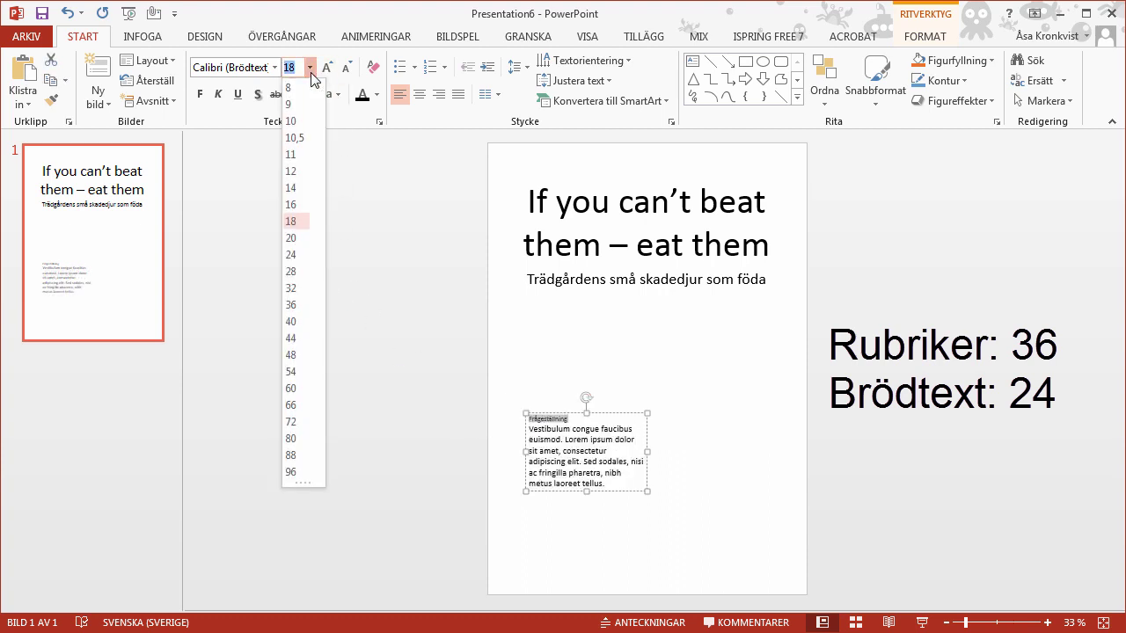
pyautogui.click(300, 305)
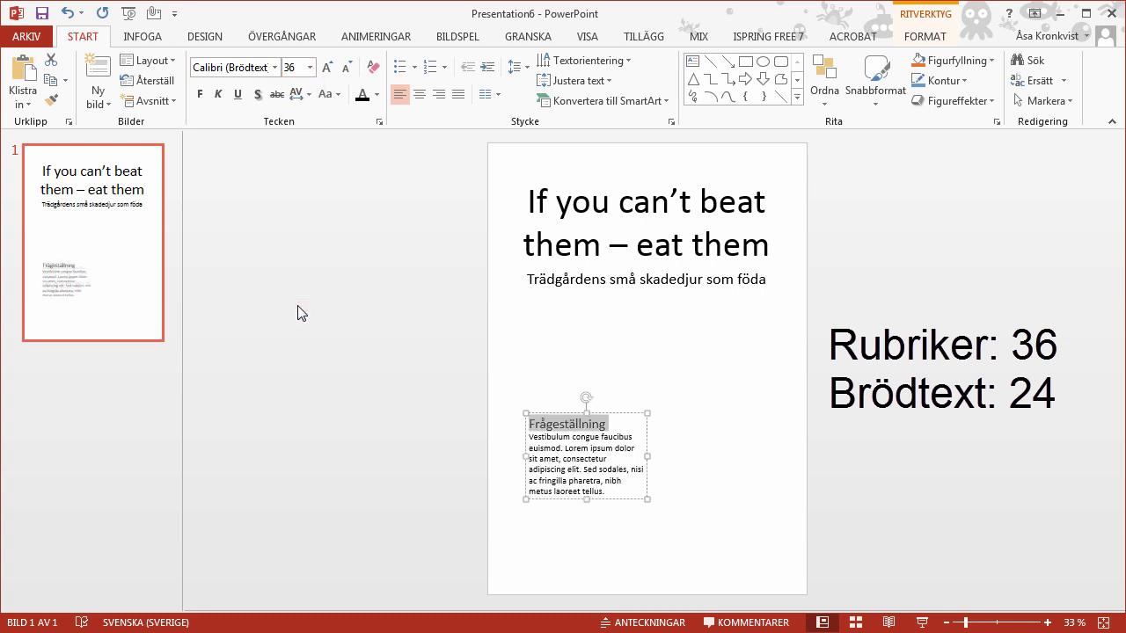
pyautogui.click(520, 351)
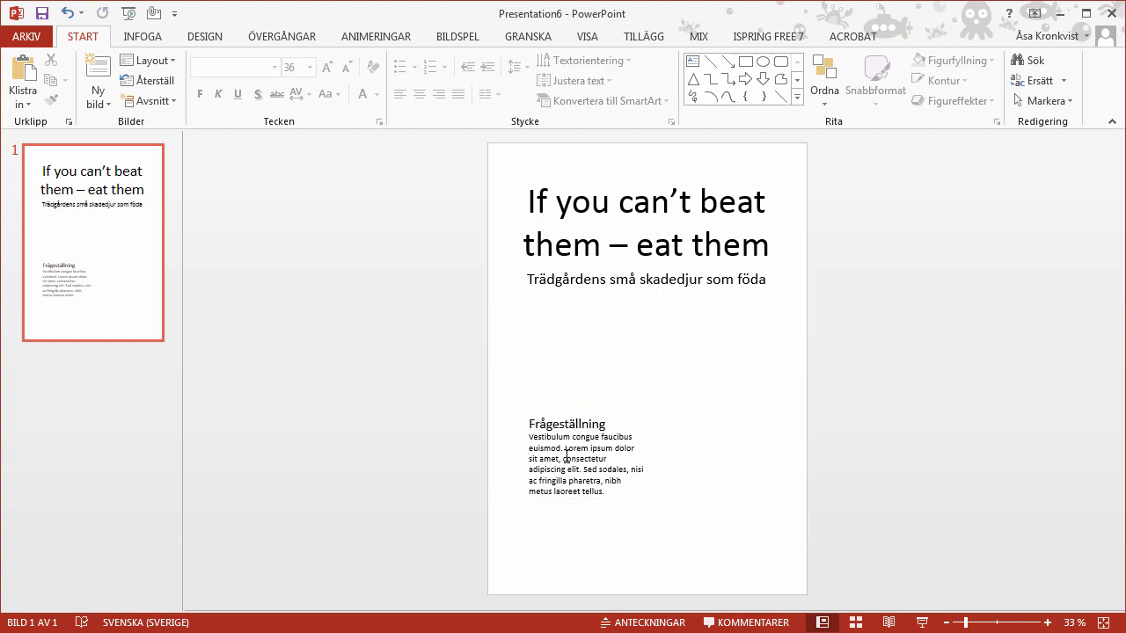
pyautogui.click(141, 37)
pyautogui.hotkey('ctrl', 'z')
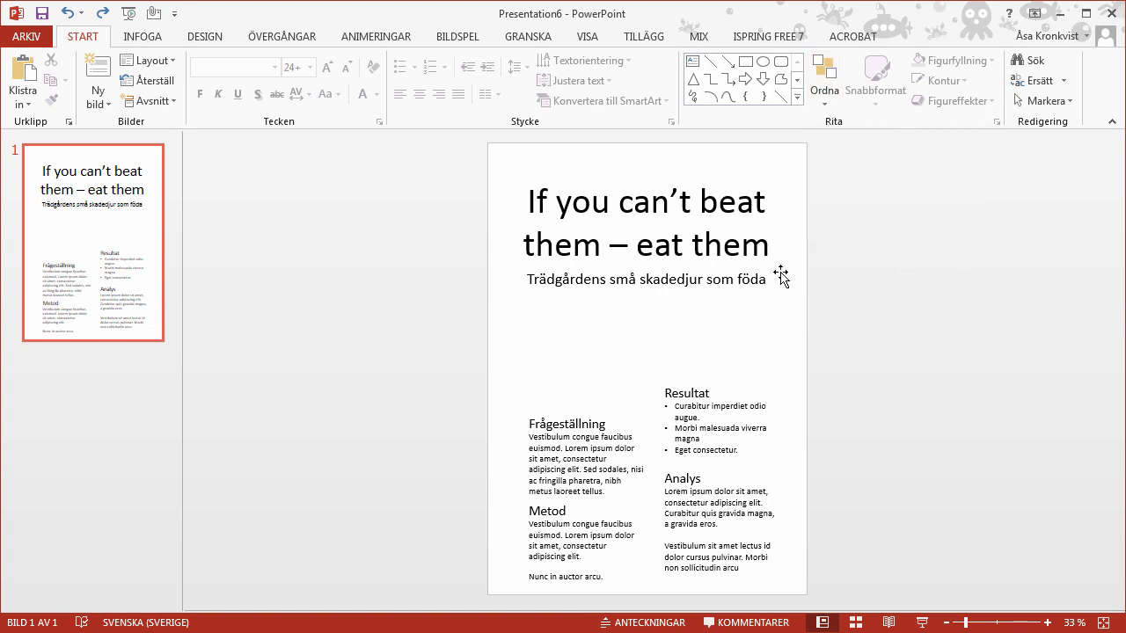
# - Centre the title and subtitle boxes horizontally on the slide
pyautogui.click(752, 207)
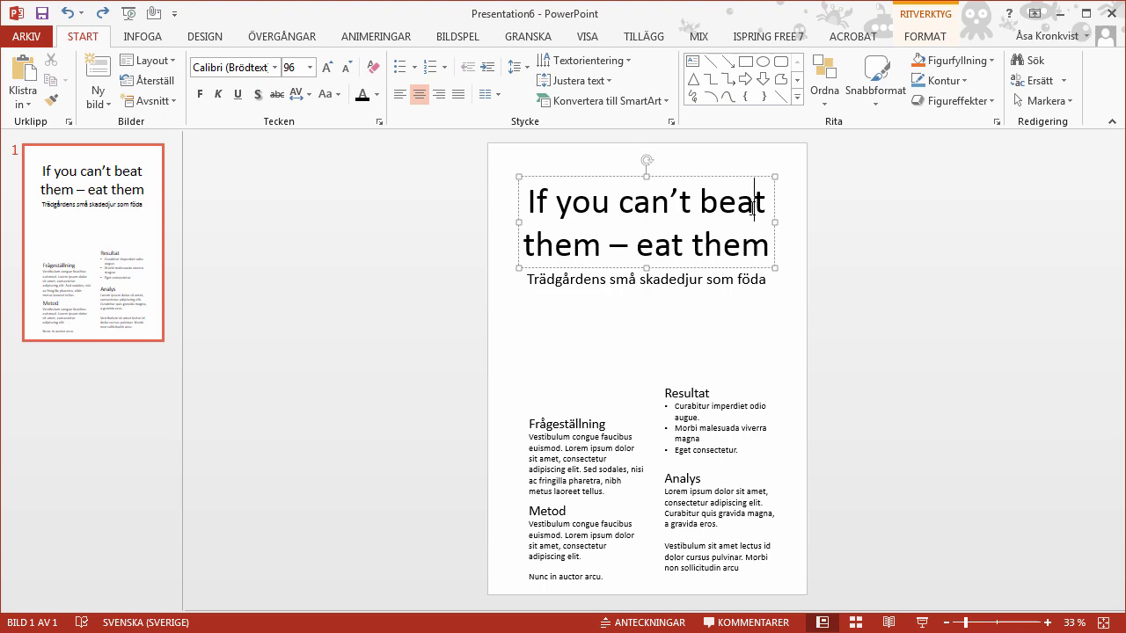
pyautogui.click(831, 240)
pyautogui.click(712, 281)
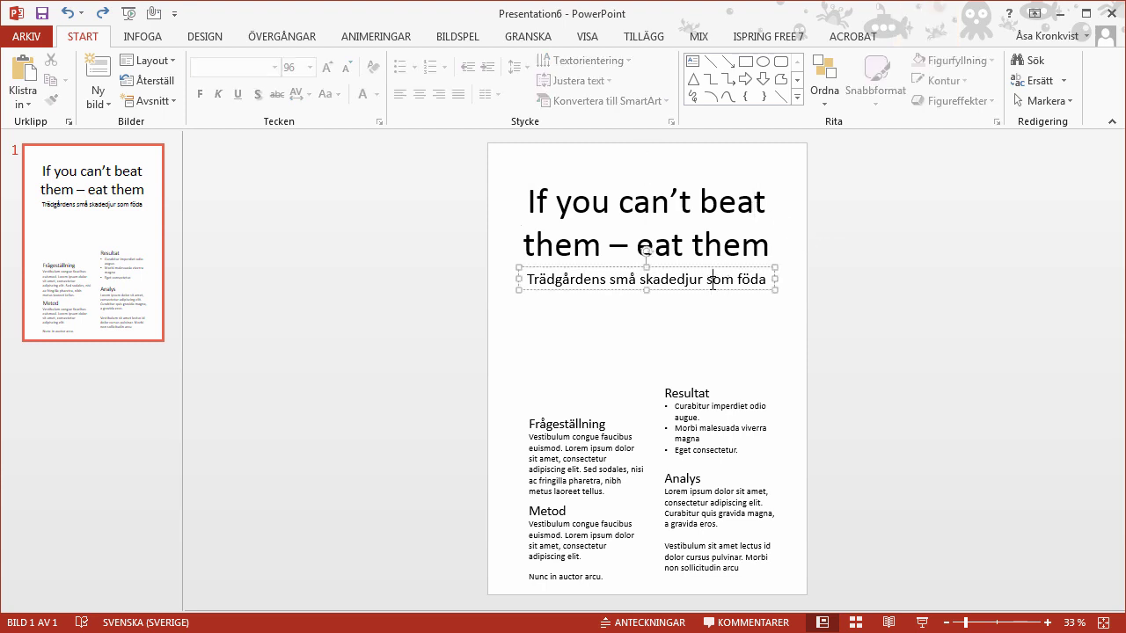
pyautogui.click(702, 212)
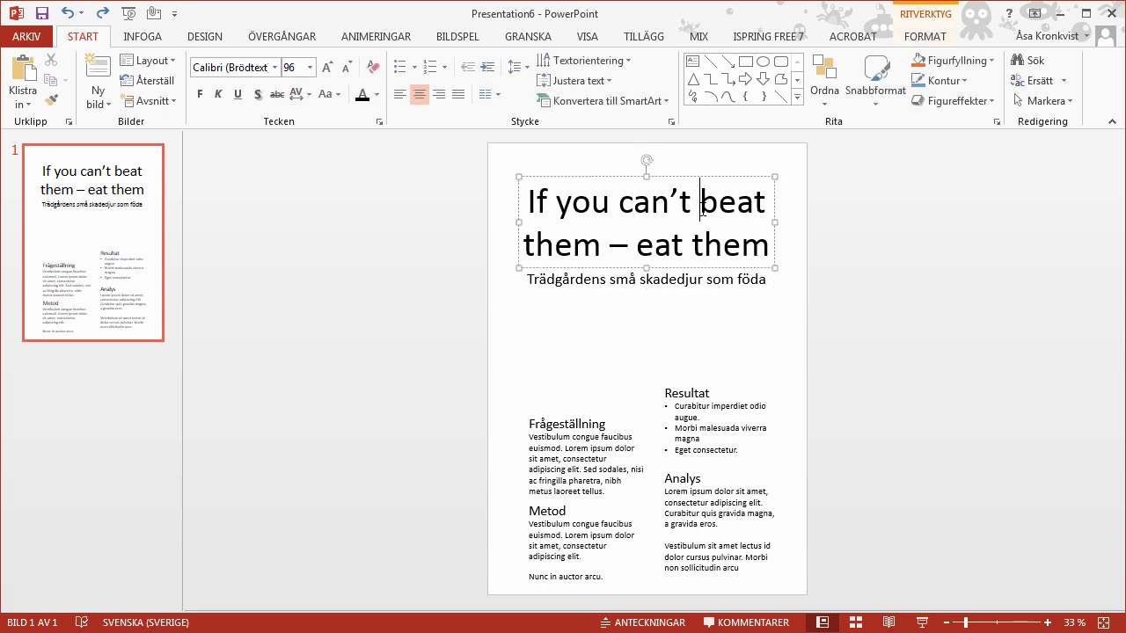
pyautogui.click(709, 279)
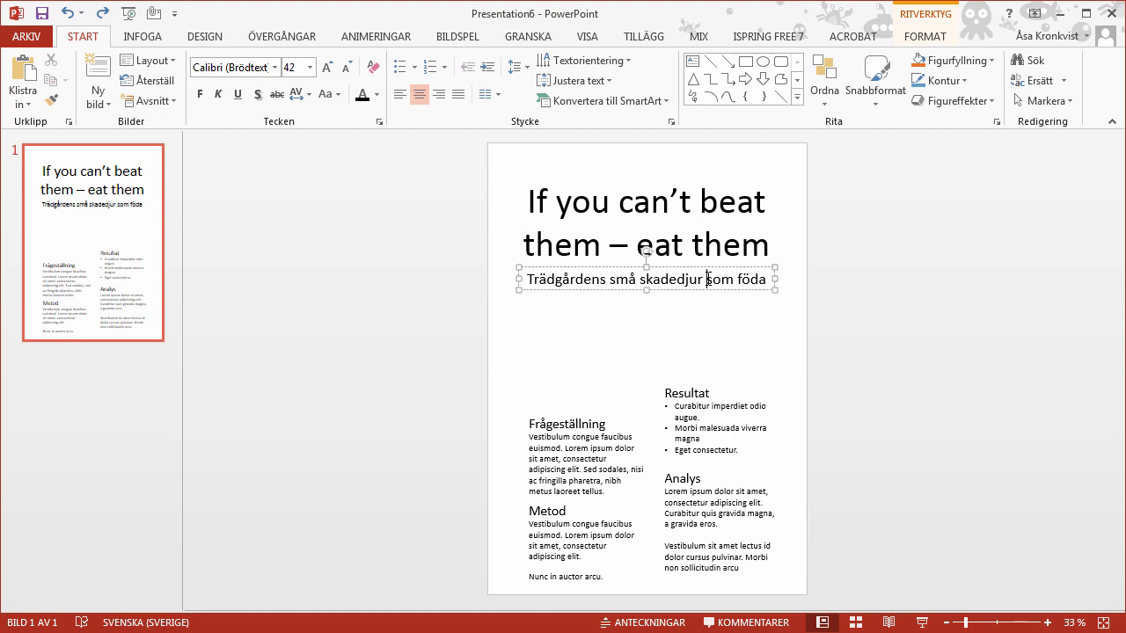
pyautogui.click(869, 301)
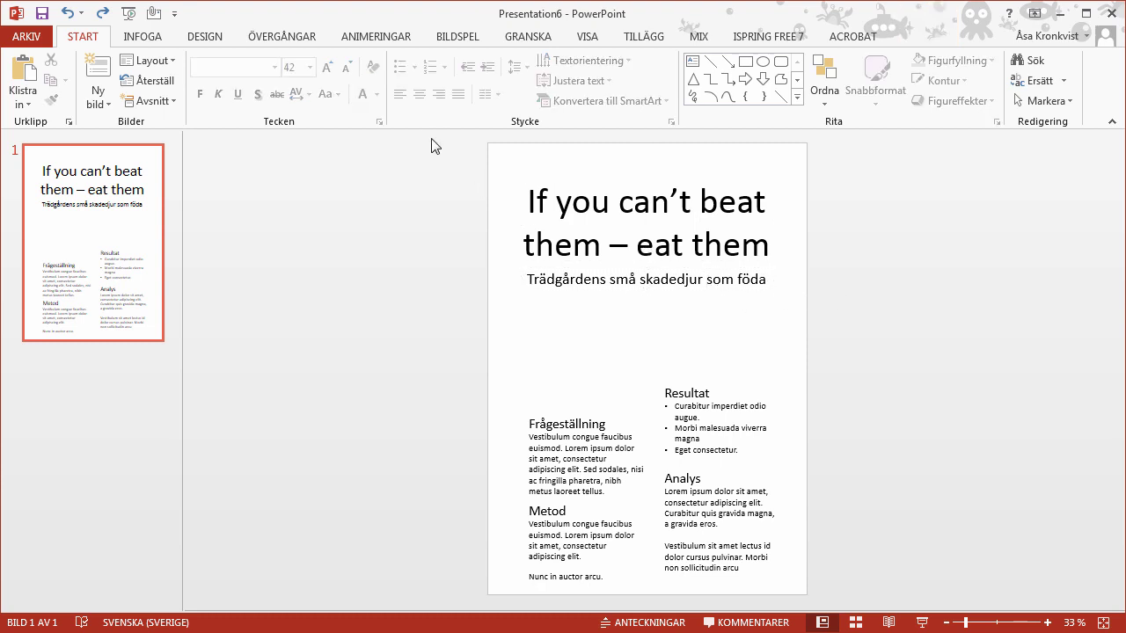
pyautogui.moveTo(429, 133)
pyautogui.mouseDown()
pyautogui.moveTo(875, 340)
pyautogui.moveTo(878, 330)
pyautogui.mouseUp()
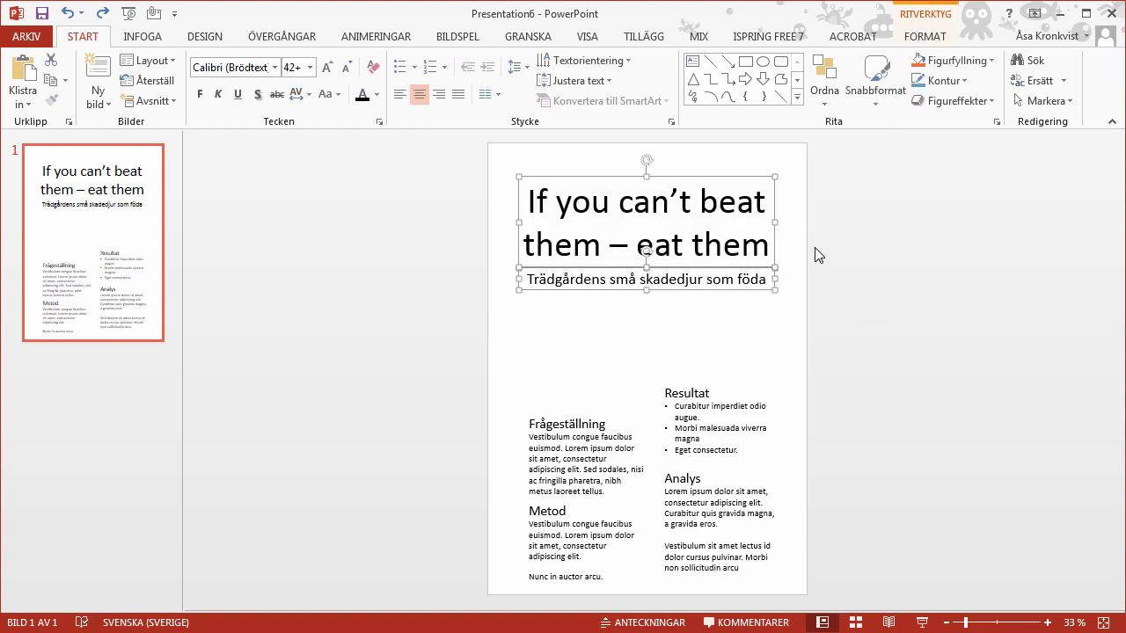
pyautogui.click(831, 113)
pyautogui.moveTo(857, 331)
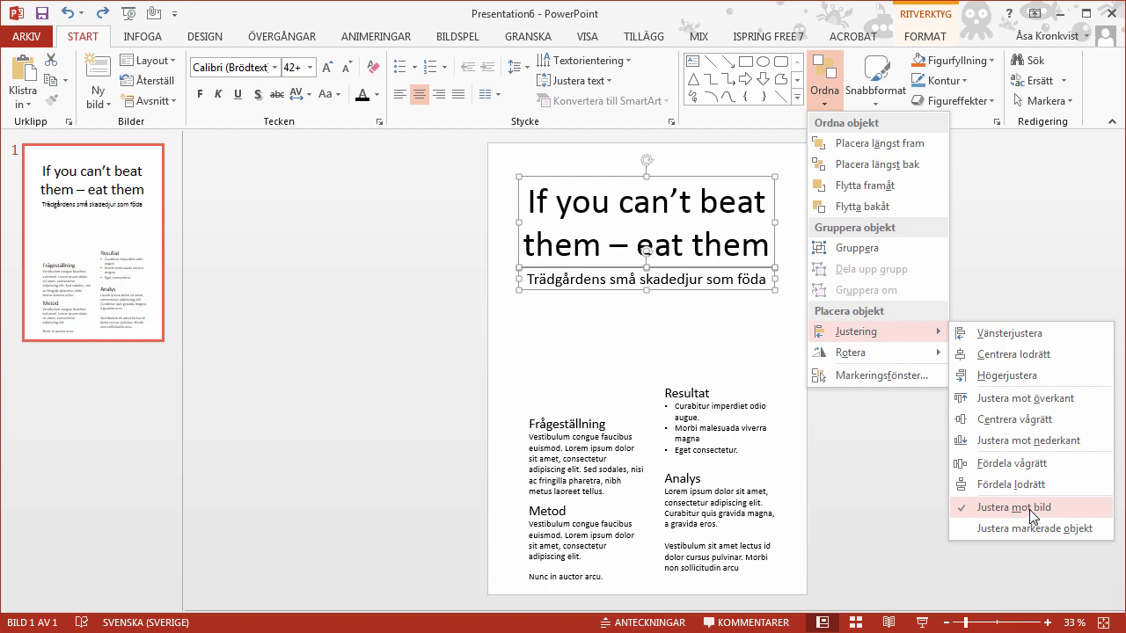
pyautogui.click(1008, 355)
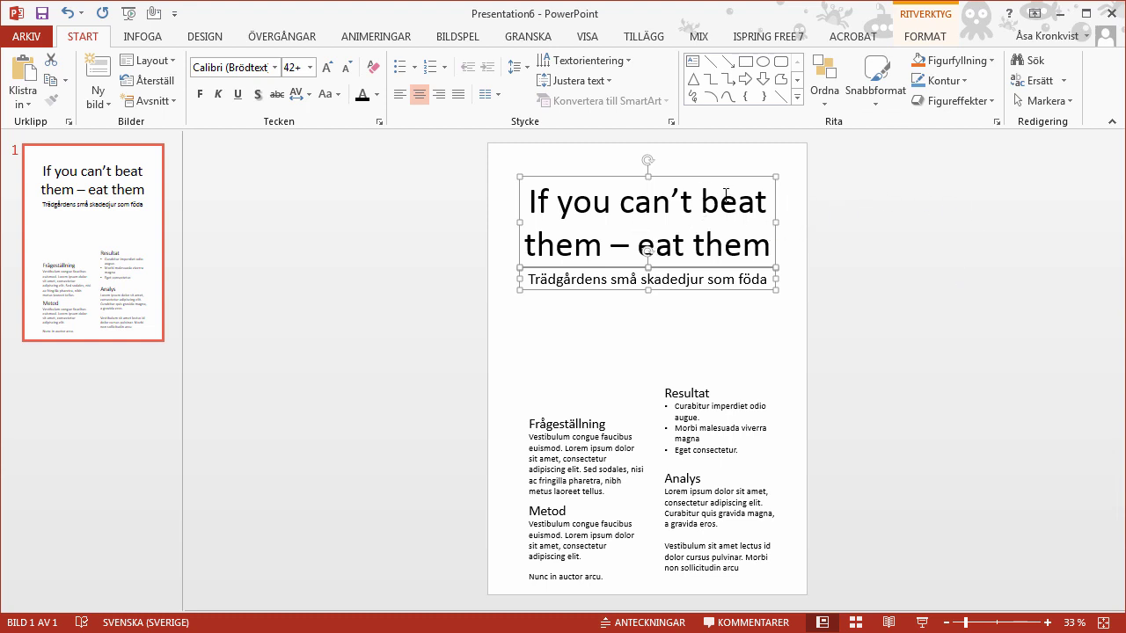
pyautogui.click(862, 236)
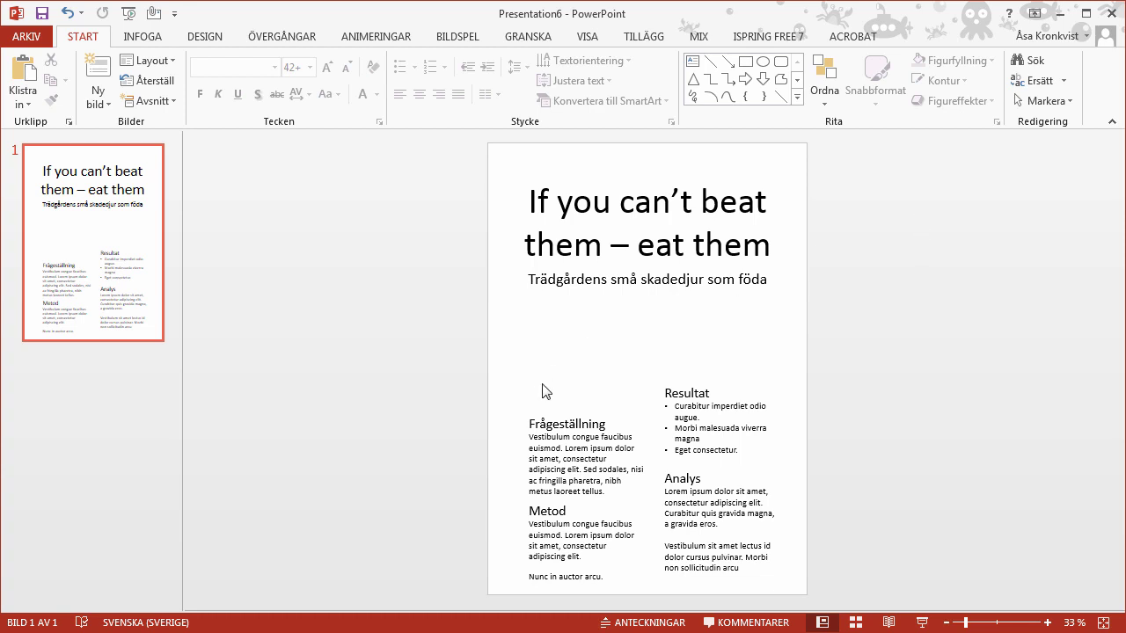
# - Move the Frågeställning and Metod boxes up level with Resultat and Analys
pyautogui.click(569, 426)
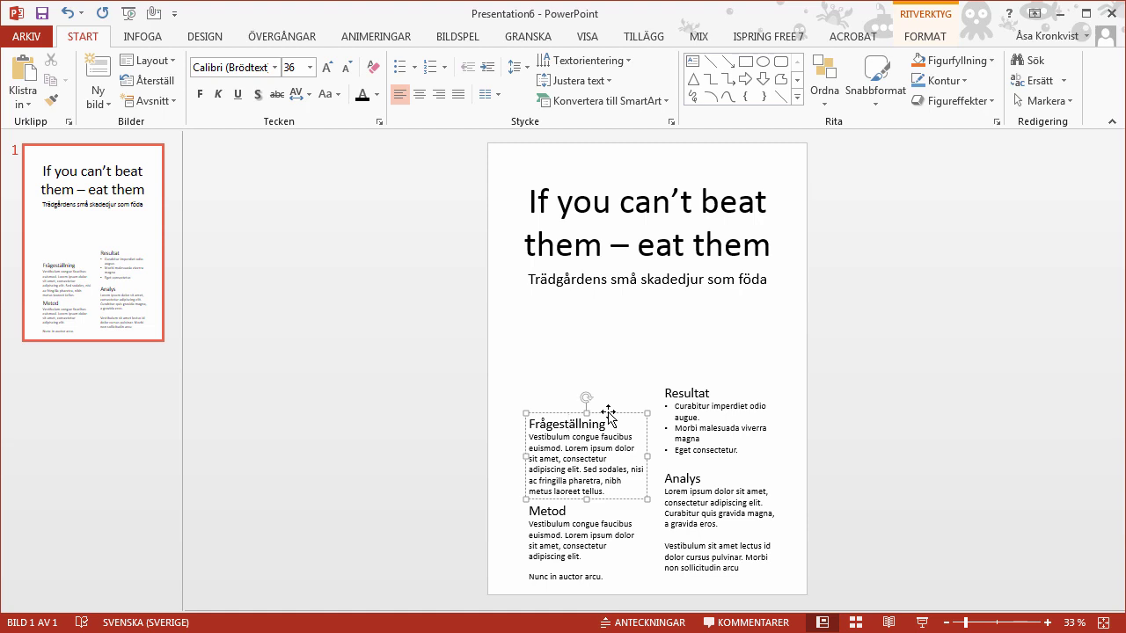
pyautogui.moveTo(608, 413); pyautogui.dragTo(602, 385)
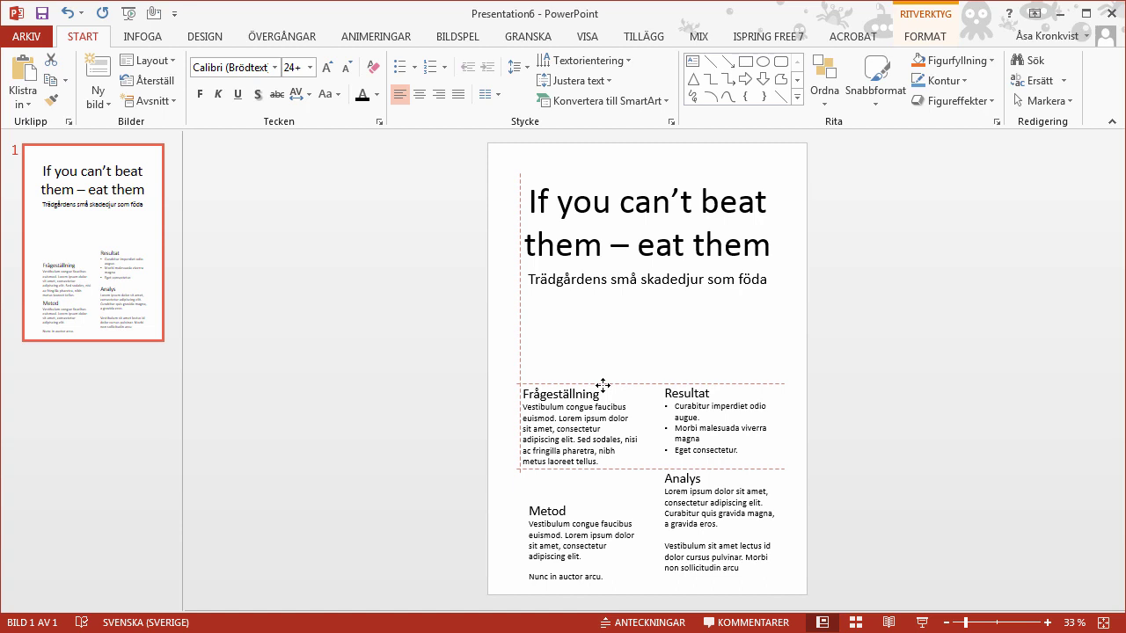
pyautogui.moveTo(602, 385); pyautogui.dragTo(603, 380)
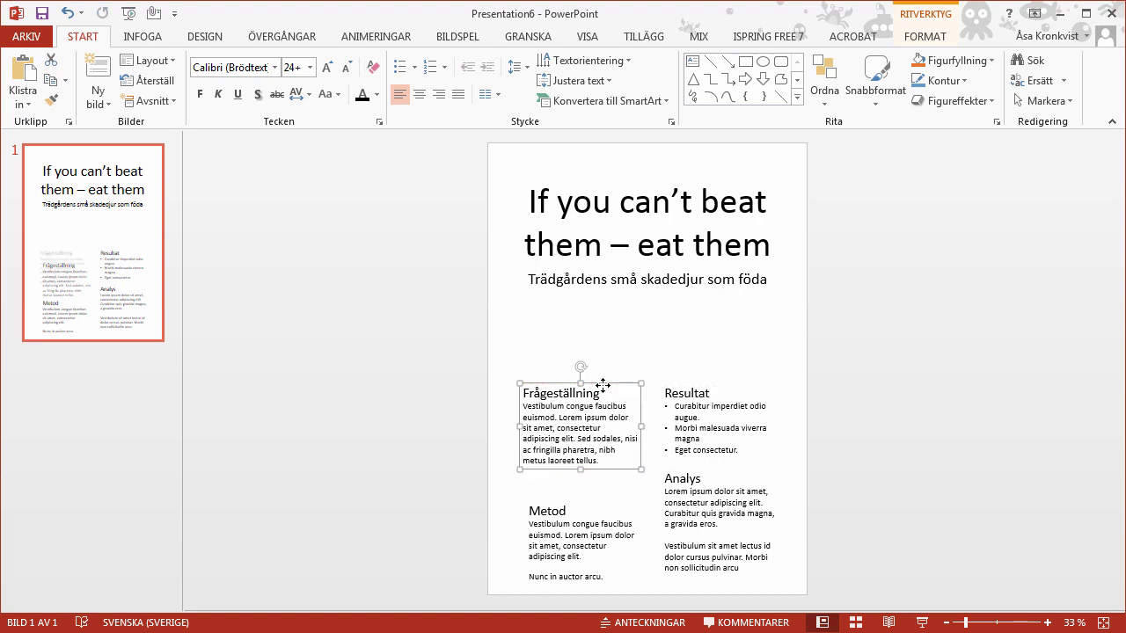
pyautogui.click(585, 530)
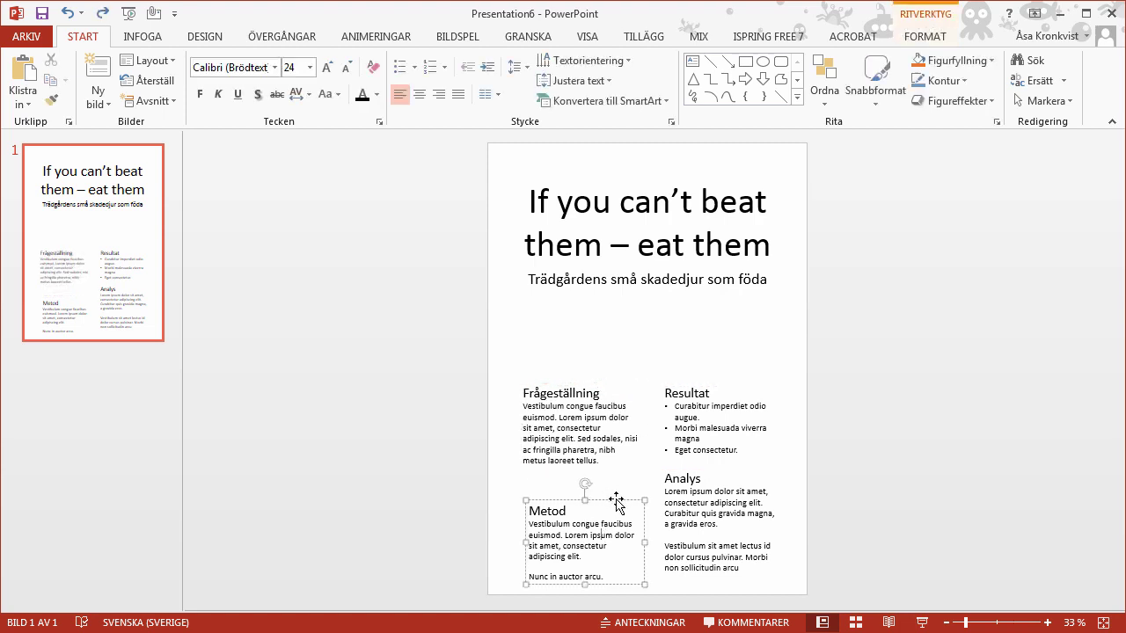
pyautogui.moveTo(612, 495); pyautogui.dragTo(606, 488)
pyautogui.click(885, 492)
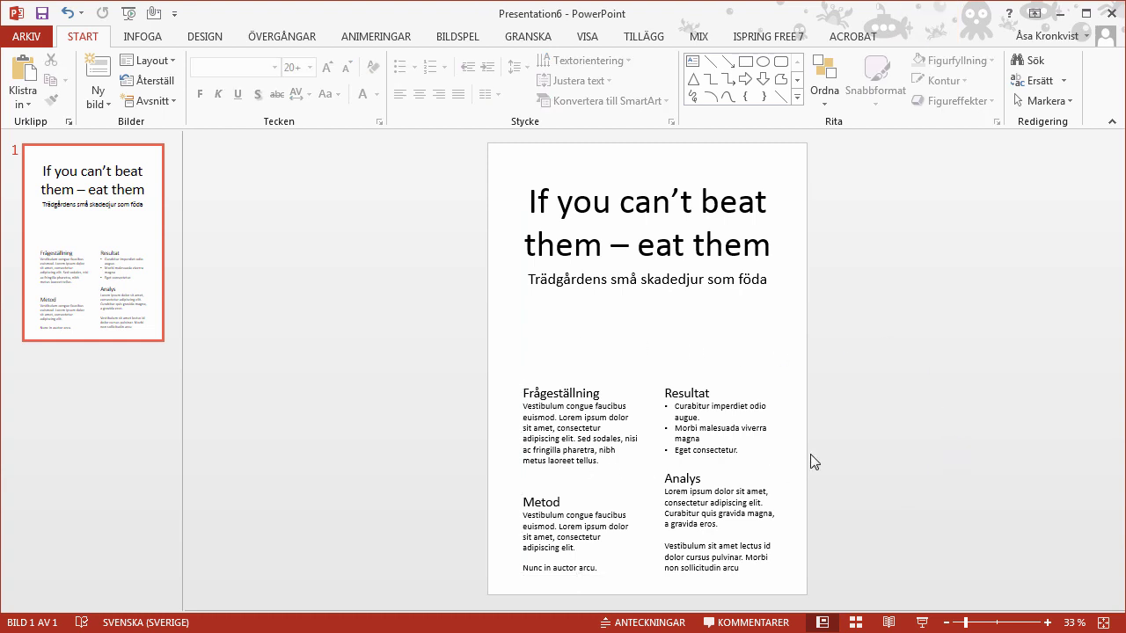
# - Shift all four body sections slightly down and to the right
pyautogui.moveTo(398, 338); pyautogui.dragTo(891, 600)
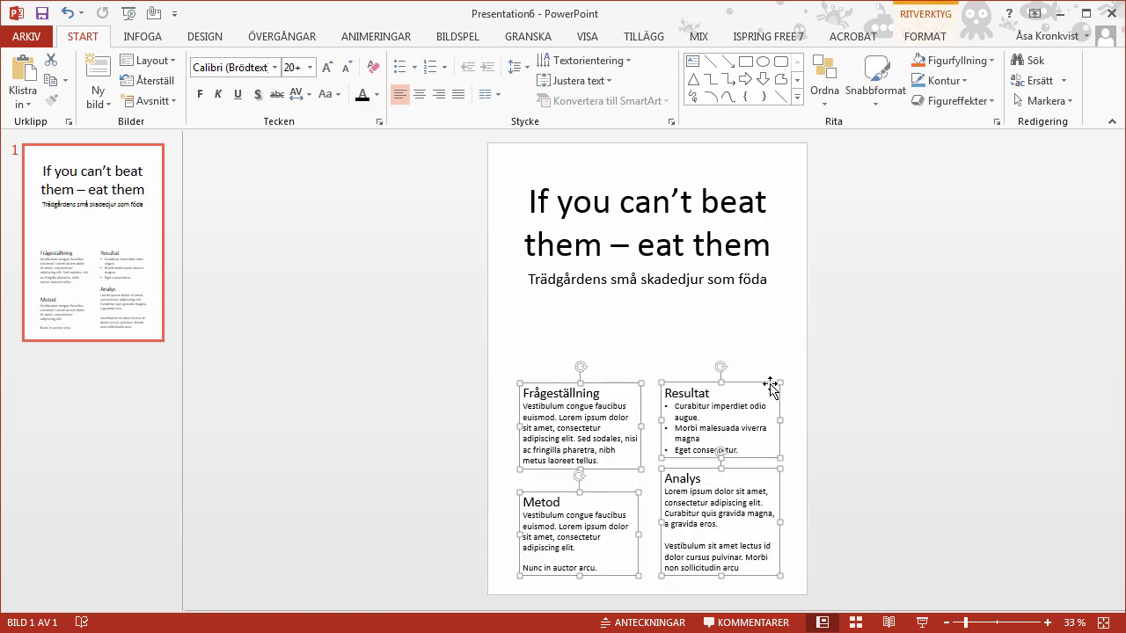
pyautogui.moveTo(769, 387); pyautogui.dragTo(774, 392)
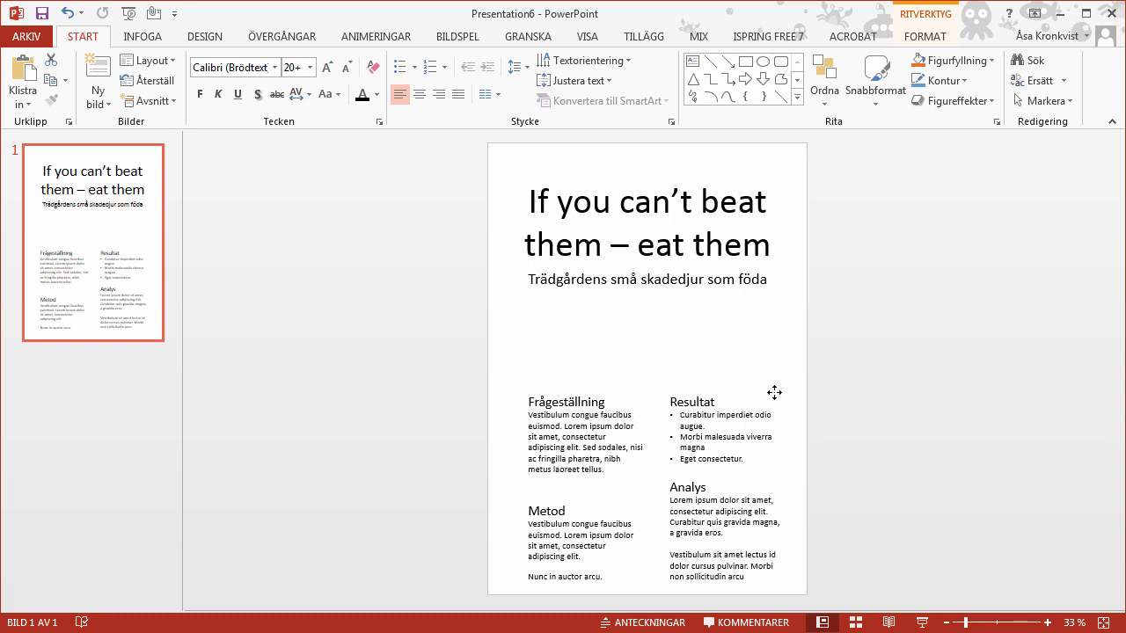
pyautogui.moveTo(774, 393); pyautogui.dragTo(774, 392)
pyautogui.click(920, 402)
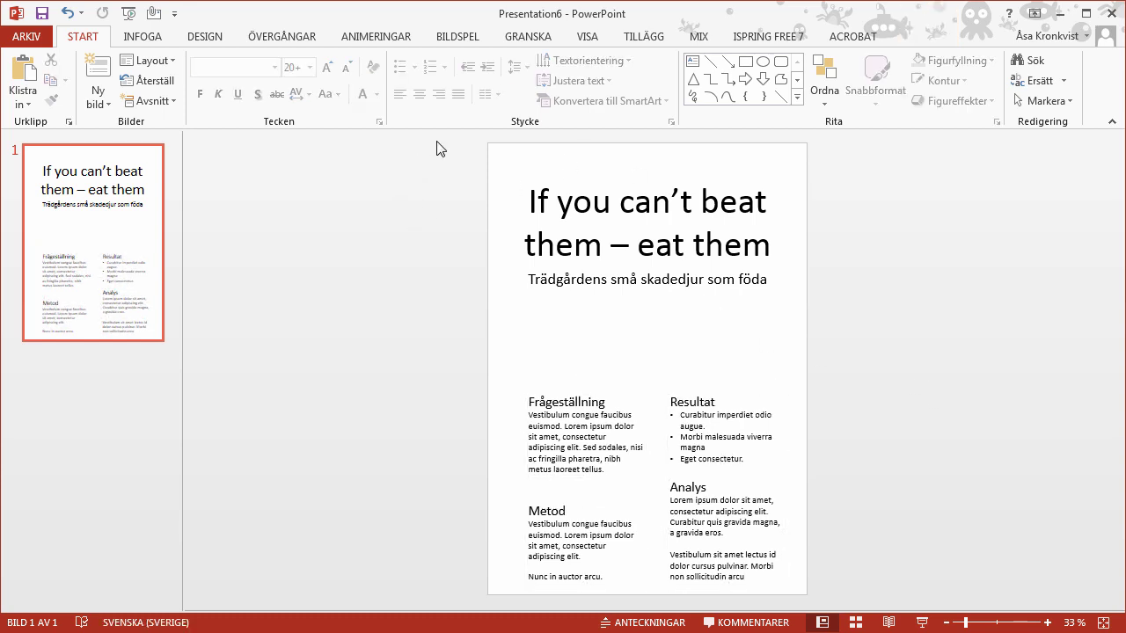
# - Move the title and subtitle together higher on the slide
pyautogui.moveTo(438, 138)
pyautogui.mouseDown()
pyautogui.moveTo(810, 281)
pyautogui.moveTo(905, 349)
pyautogui.mouseUp()
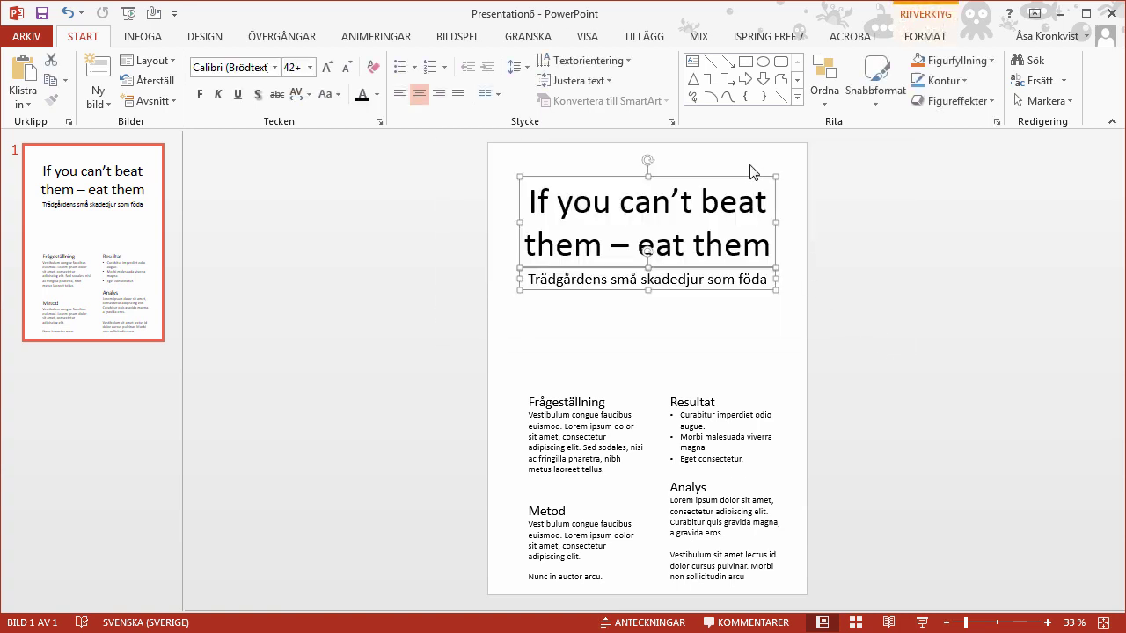
pyautogui.moveTo(740, 170); pyautogui.dragTo(746, 153)
pyautogui.click(799, 259)
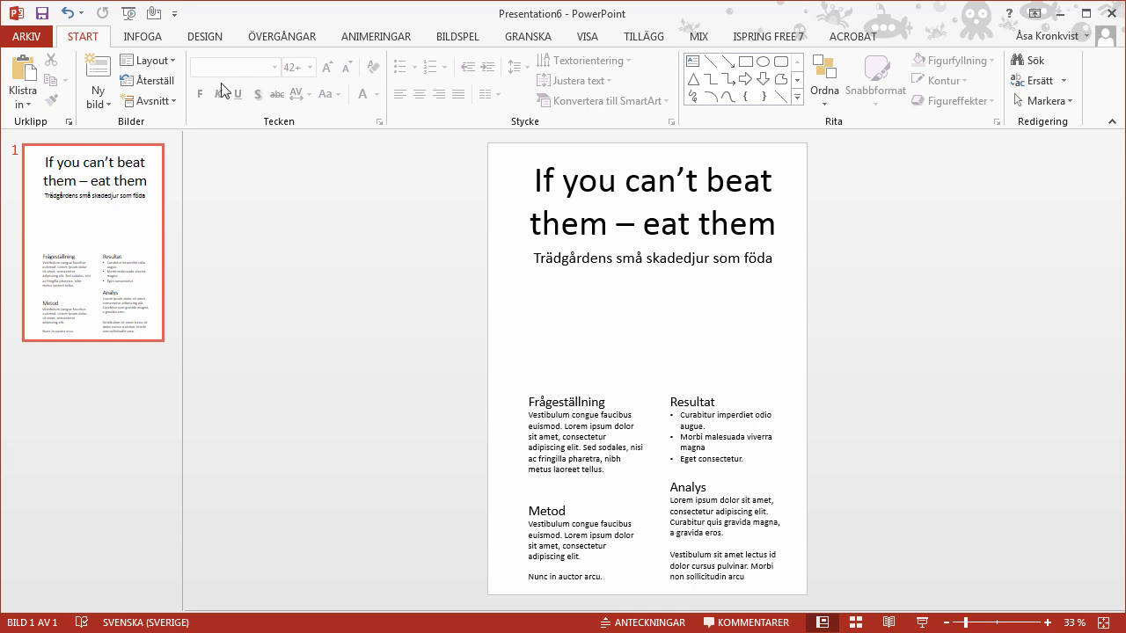
# - Browse the SmartArt Process and Relation layouts, then cancel without inserting a graphic
pyautogui.click(156, 40)
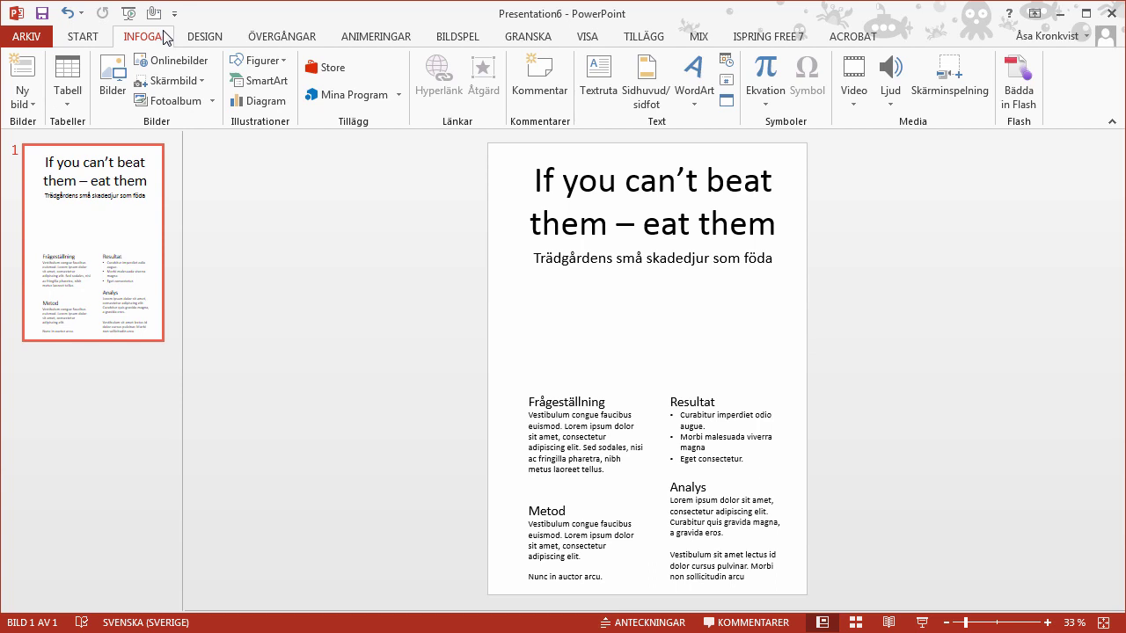
pyautogui.click(268, 83)
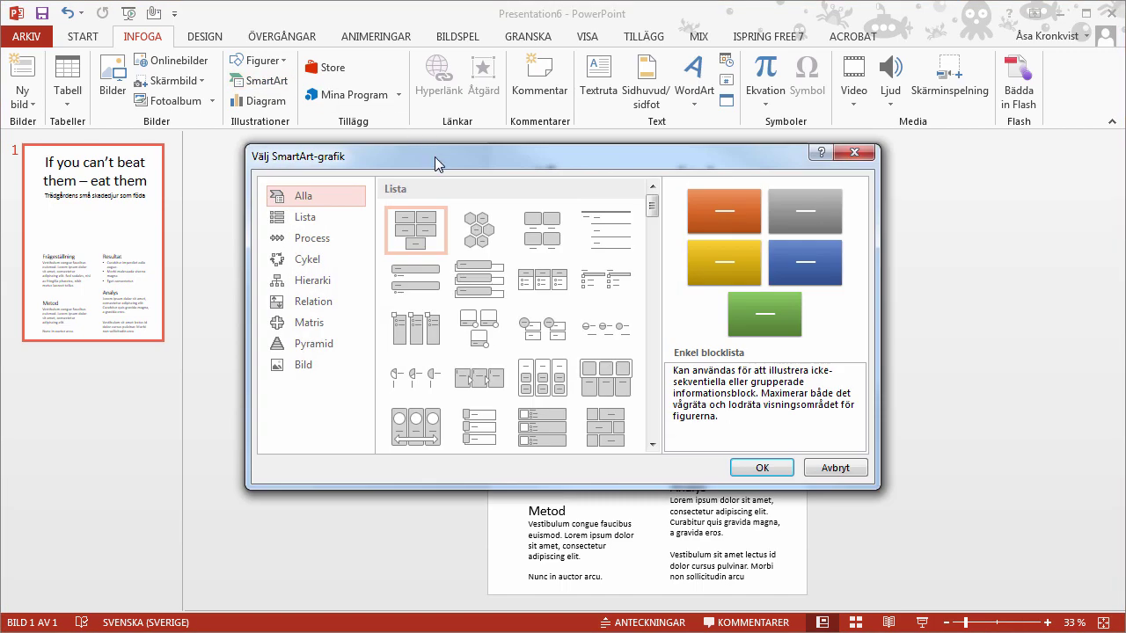
pyautogui.click(317, 242)
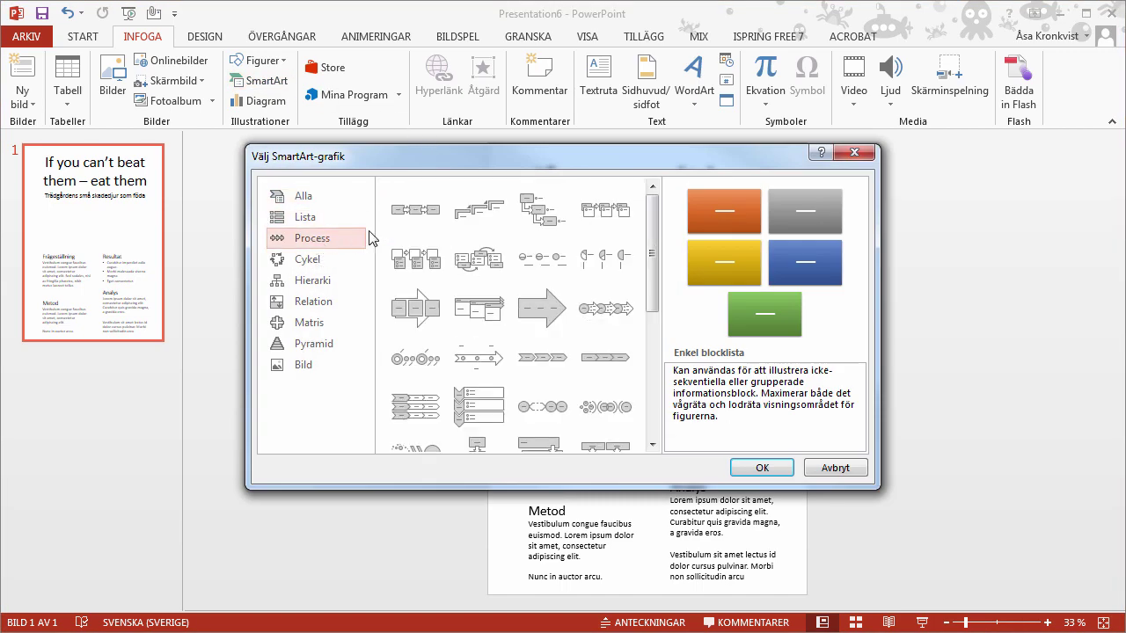
pyautogui.click(327, 302)
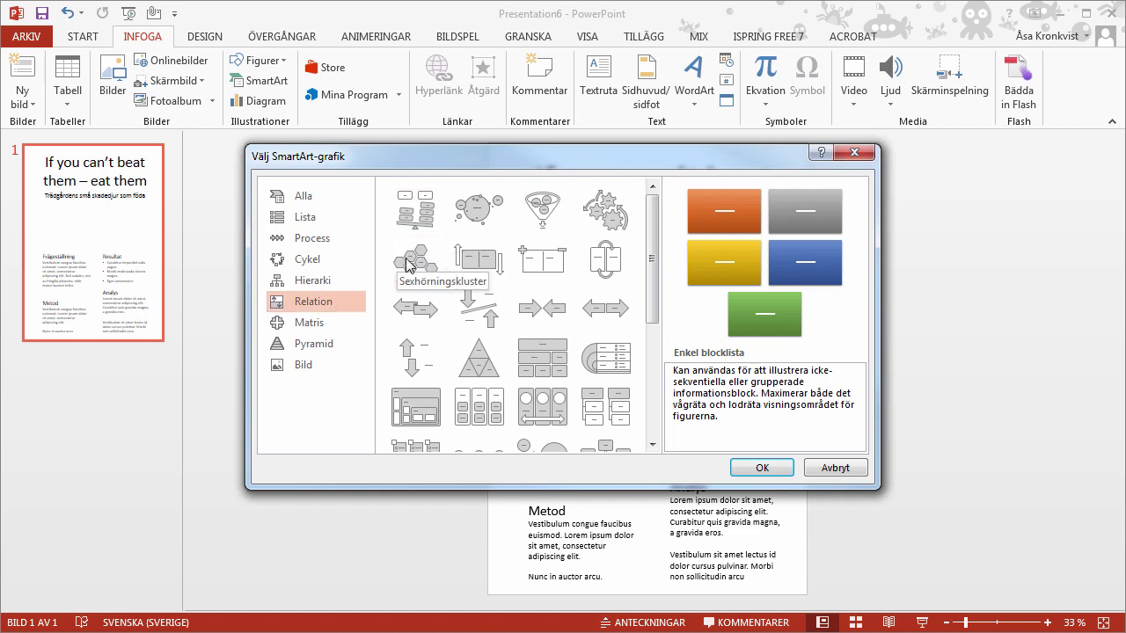
pyautogui.click(835, 468)
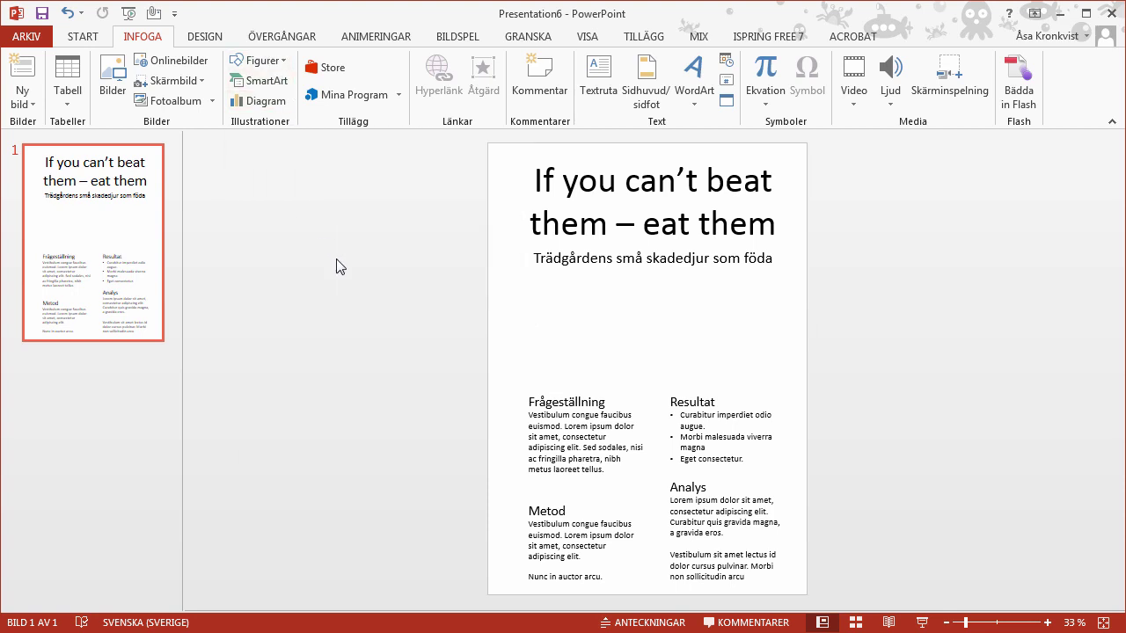
# - Insert 160624-757.jpg under the subtitle and enlarge it to about 15,63 × 23,45 cm
pyautogui.click(120, 82)
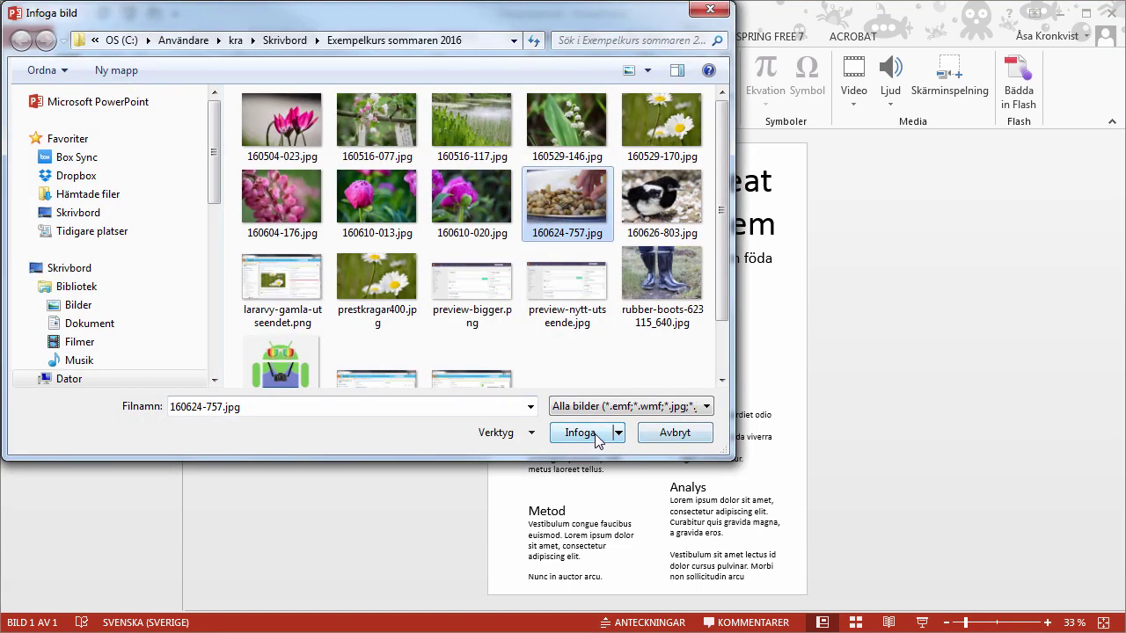
pyautogui.click(580, 433)
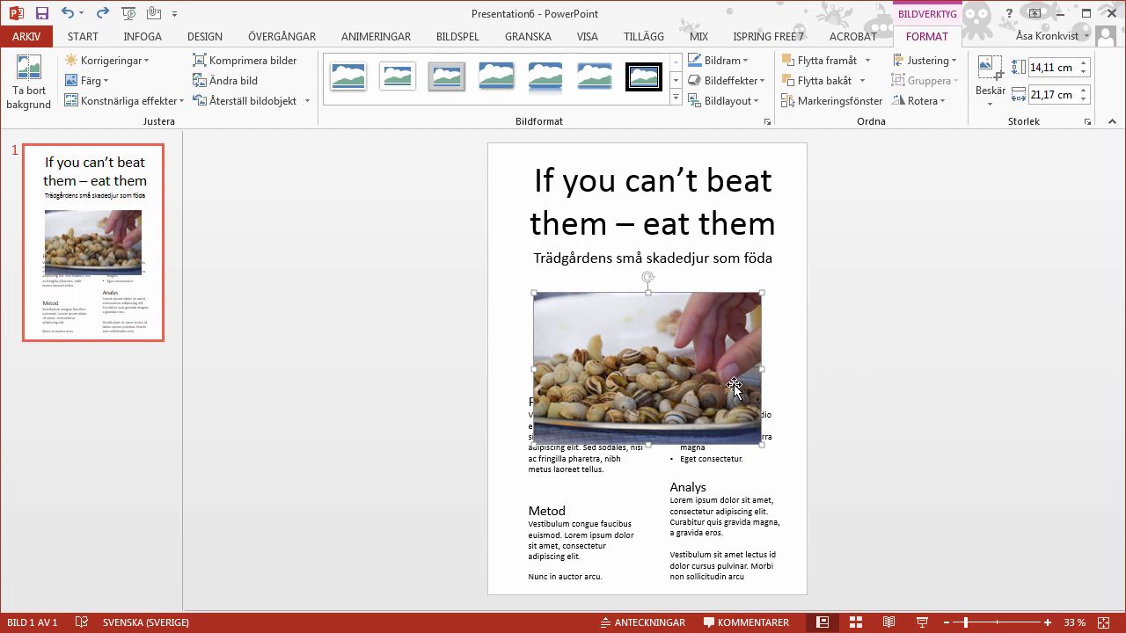
pyautogui.moveTo(734, 387); pyautogui.dragTo(727, 364)
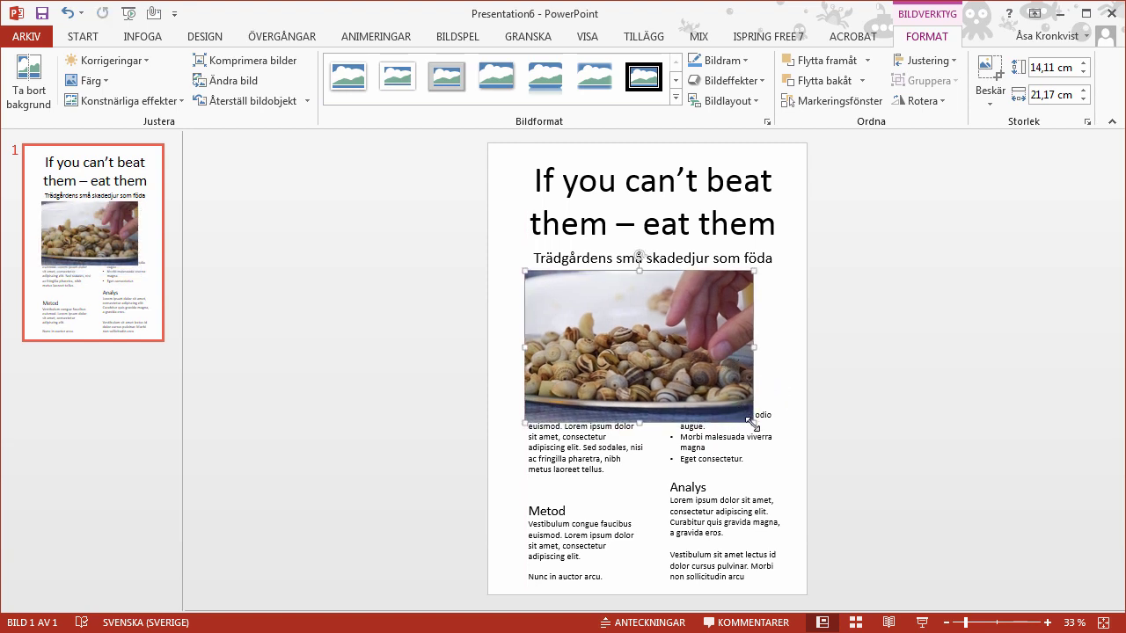
pyautogui.moveTo(752, 423); pyautogui.dragTo(766, 441)
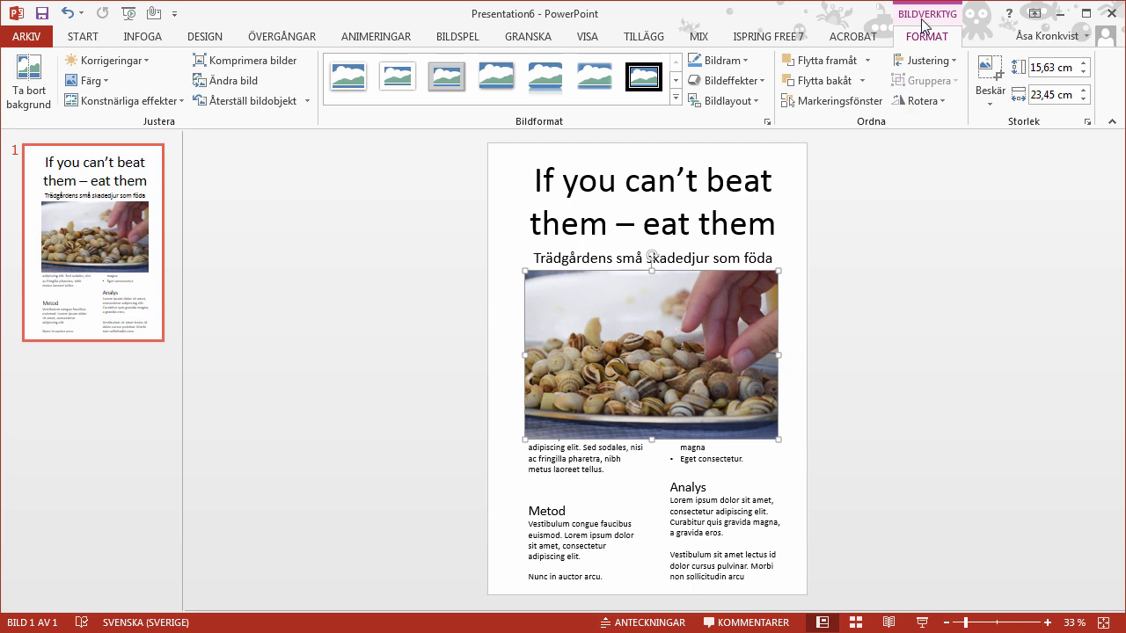
# - Crop the snail photo's bottom and shift it up, leaving a 10,55 × 23,45 cm strip
pyautogui.click(996, 74)
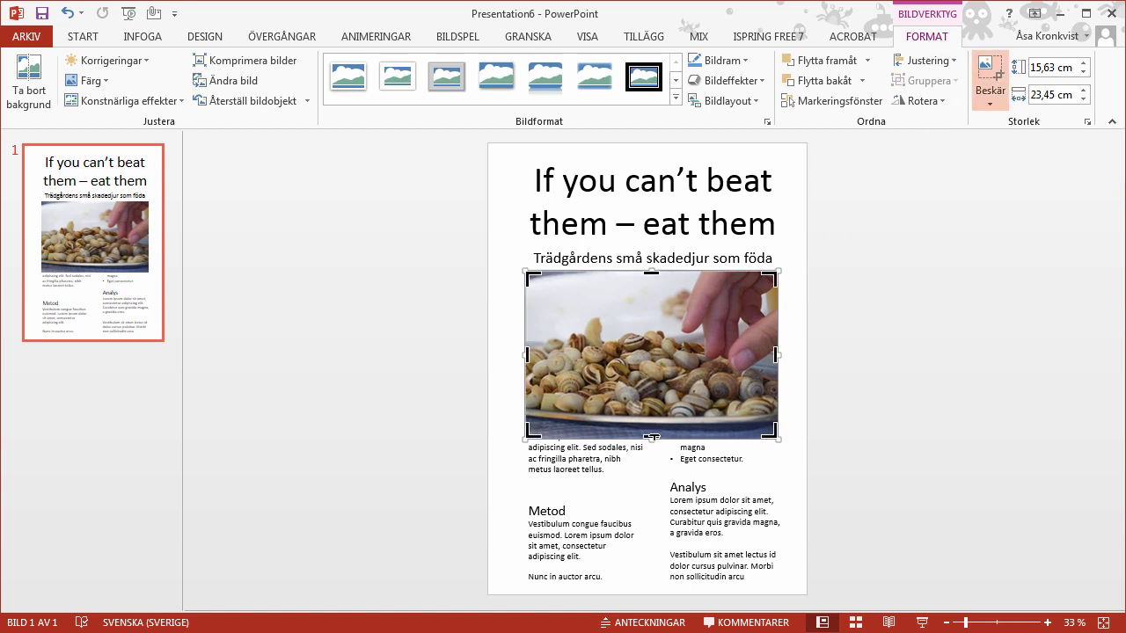
pyautogui.moveTo(651, 437); pyautogui.dragTo(651, 385)
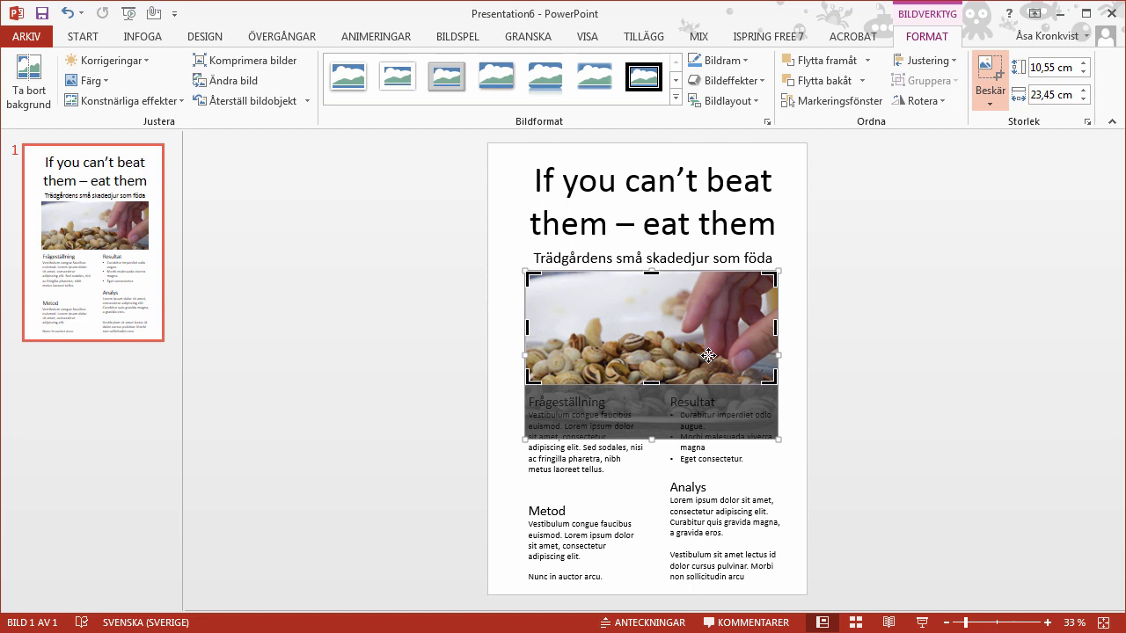
pyautogui.moveTo(707, 359); pyautogui.dragTo(707, 336)
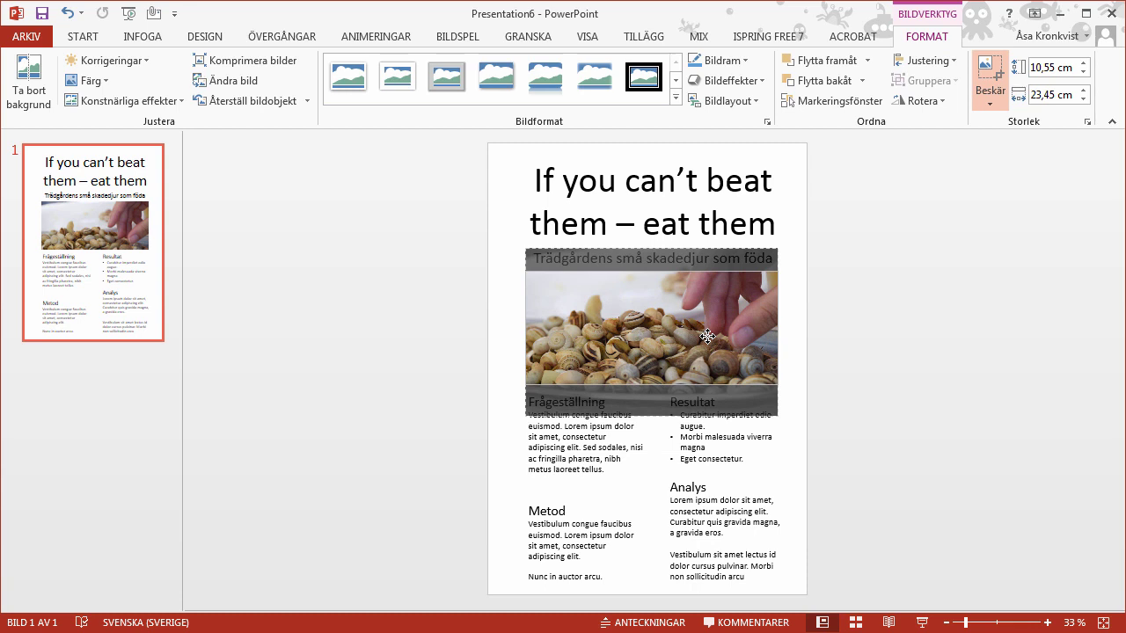
pyautogui.moveTo(707, 336); pyautogui.dragTo(707, 336)
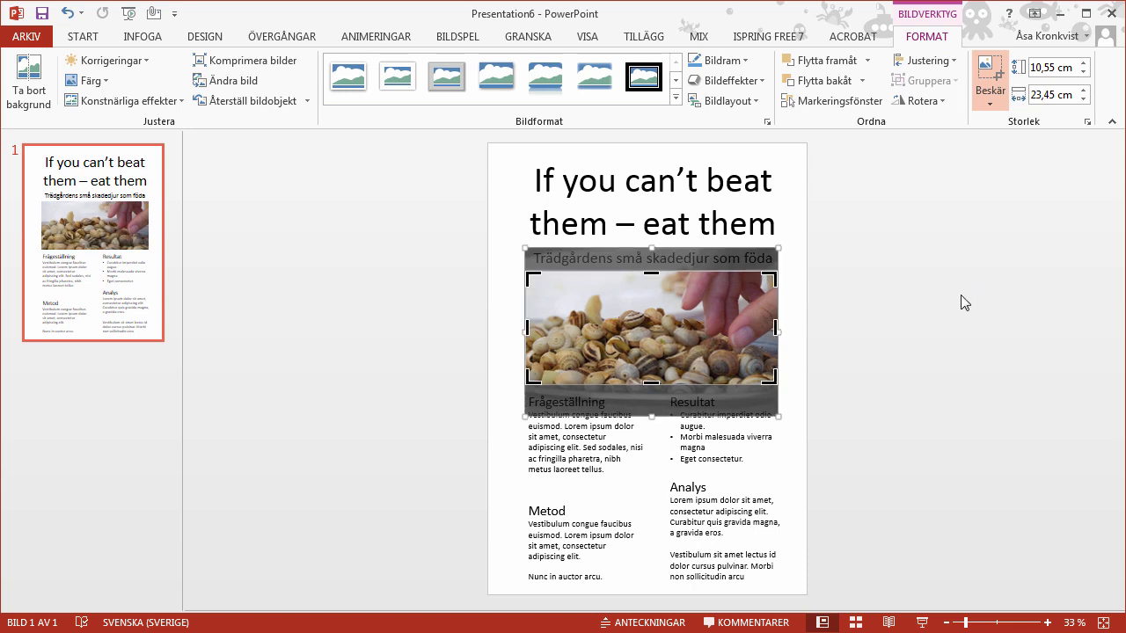
pyautogui.click(915, 334)
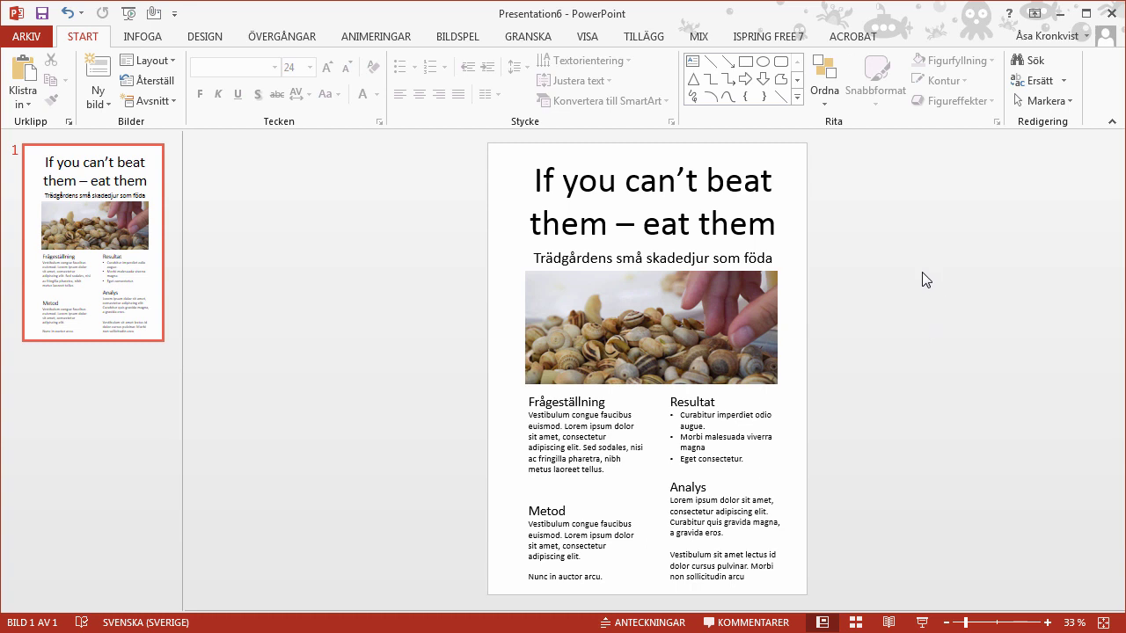
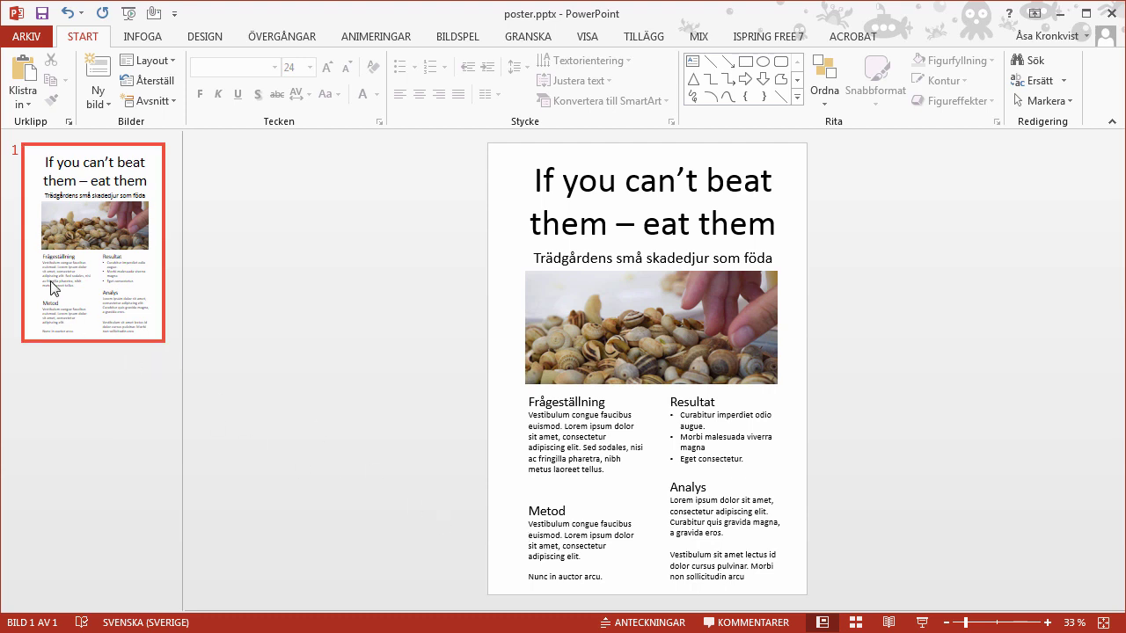
# - Nudge the Metod text box up to align beneath Frågeställning, then save the poster
pyautogui.click(545, 534)
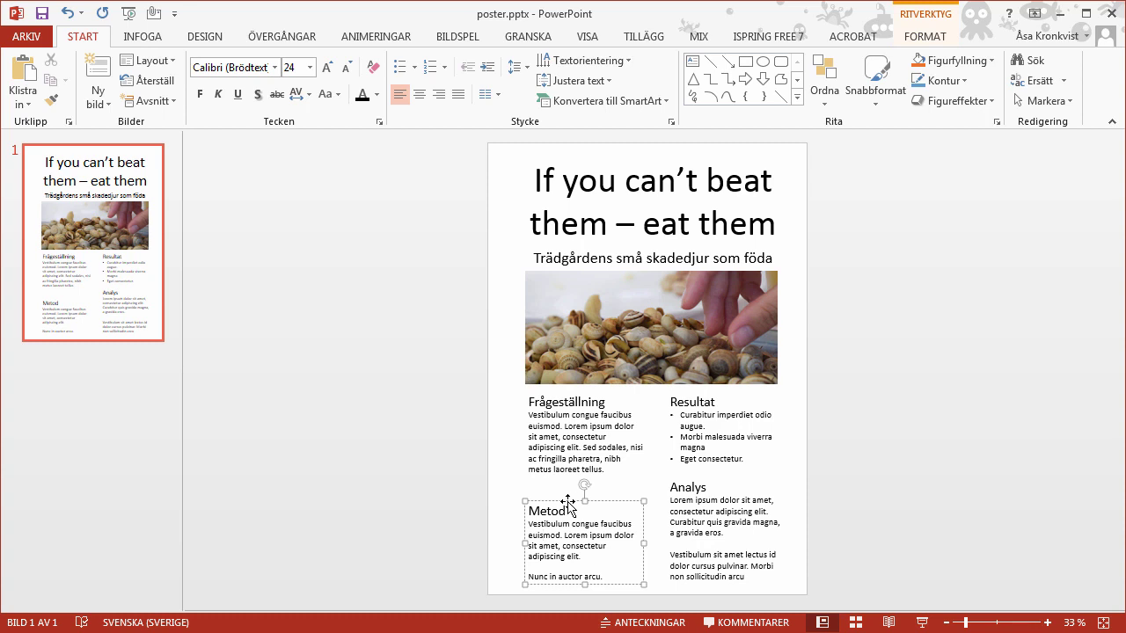
pyautogui.moveTo(567, 502); pyautogui.dragTo(567, 489)
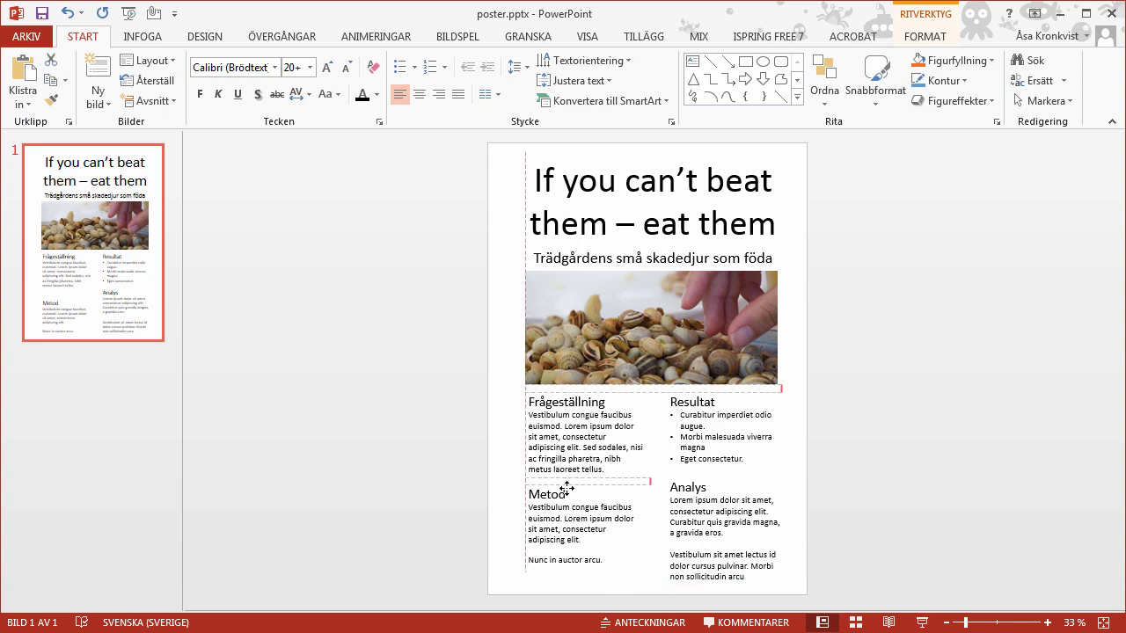
pyautogui.click(897, 489)
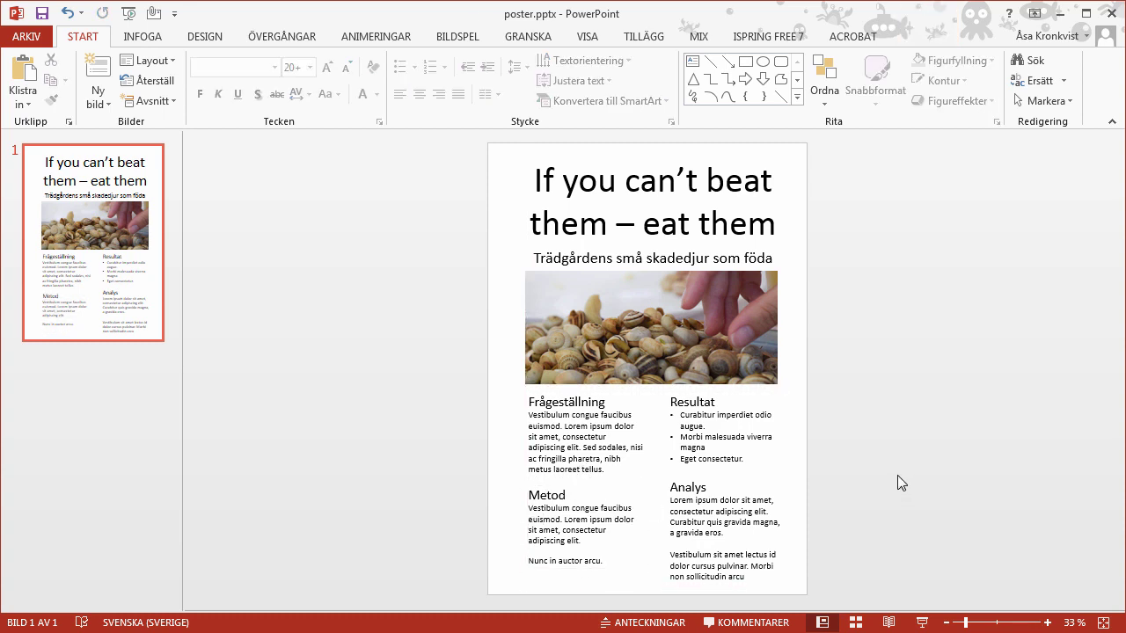
pyautogui.click(41, 14)
# - In ARKIV › Skriv ut, switch the printer from Adobe PDF to PcounterPullPrint på HKPRT01
pyautogui.click(40, 37)
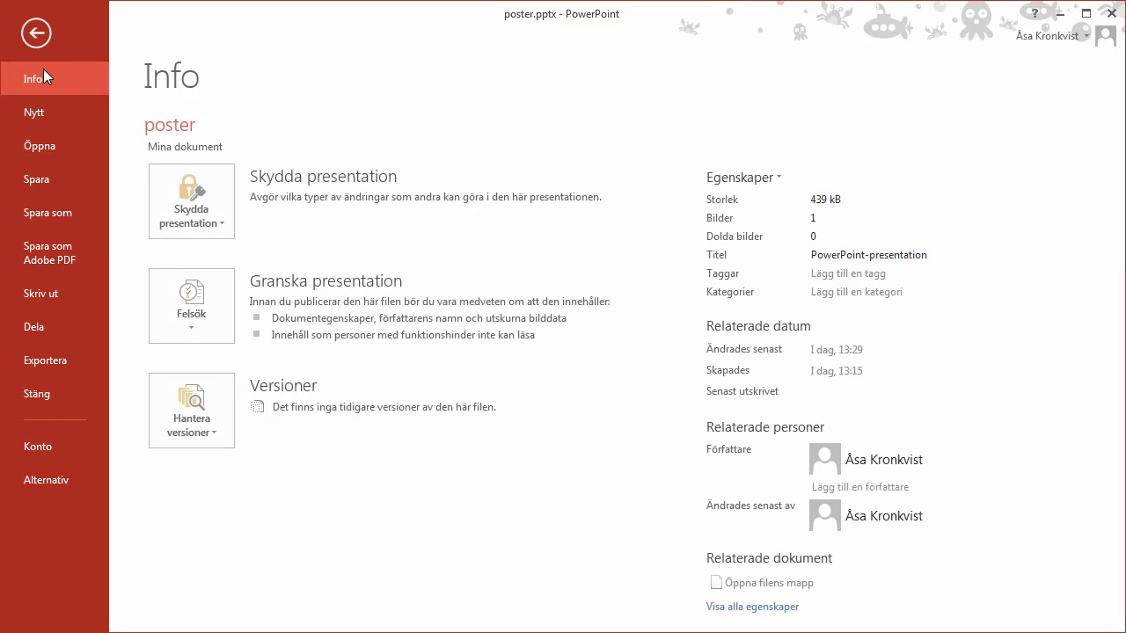
pyautogui.click(45, 293)
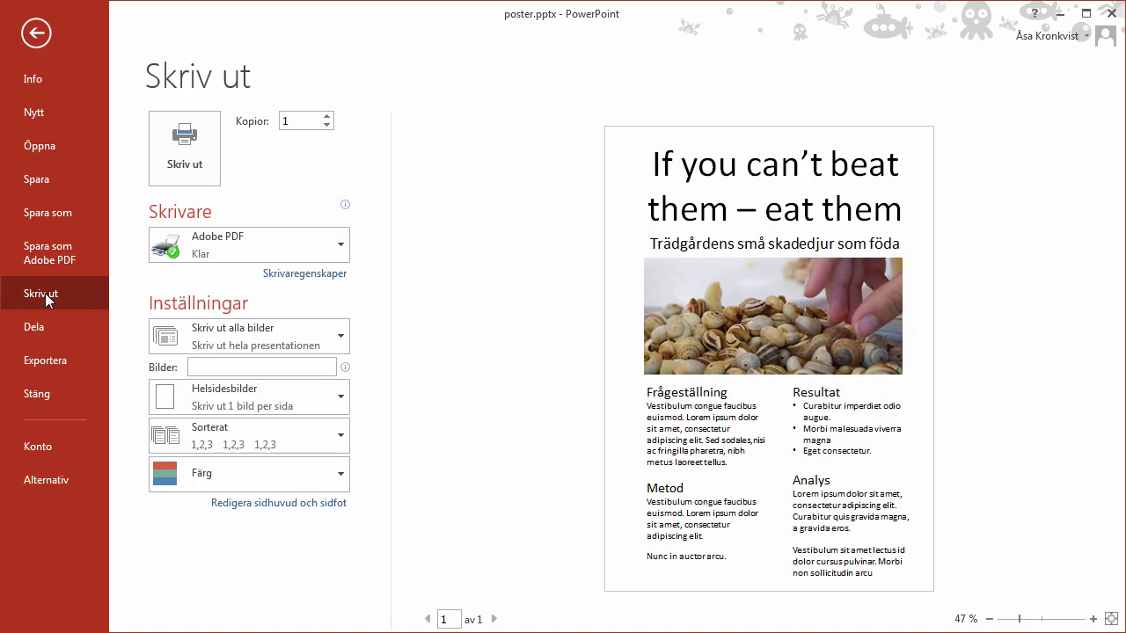
pyautogui.click(281, 236)
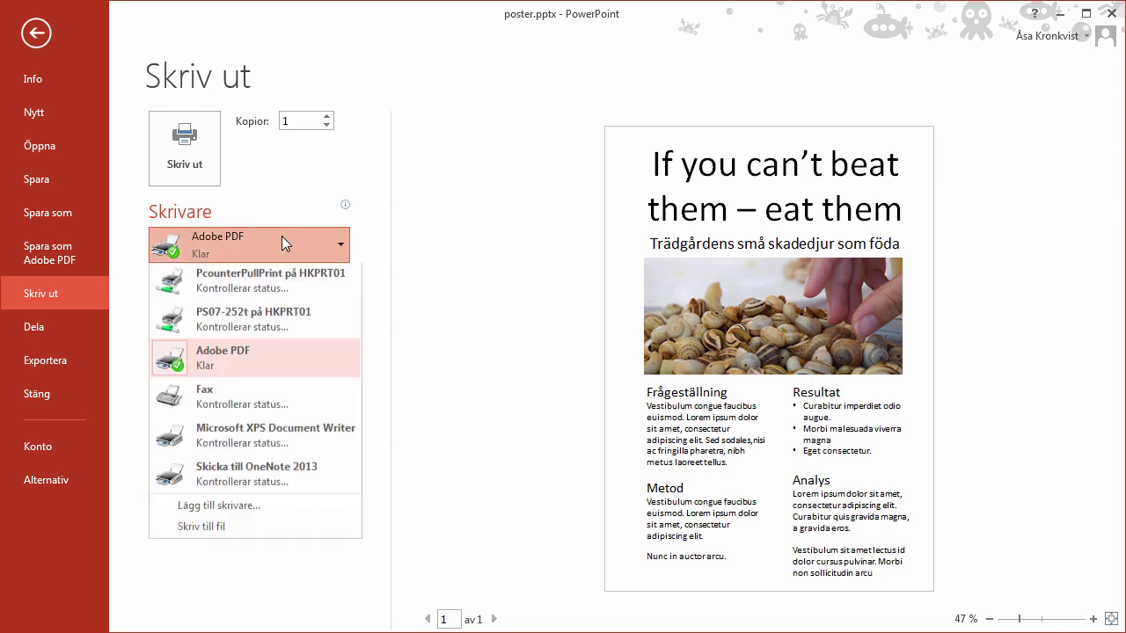
pyautogui.click(263, 279)
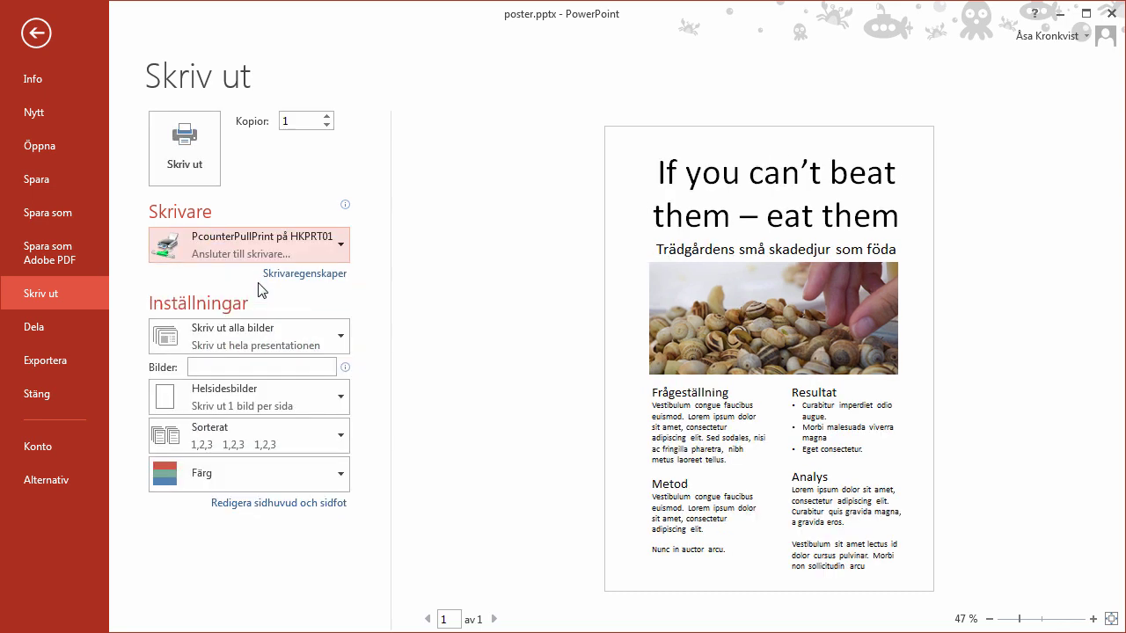
# - Set Originalformat and Utskriftsformat to A3 (297 x 420mm) in printer properties, then print
pyautogui.click(334, 277)
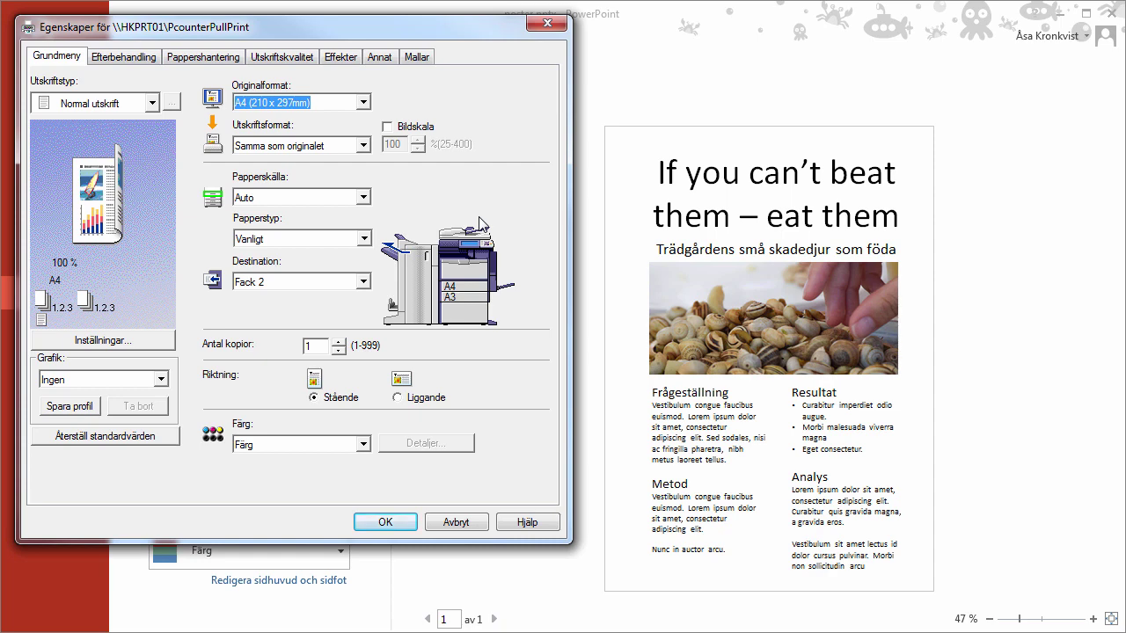
pyautogui.click(364, 103)
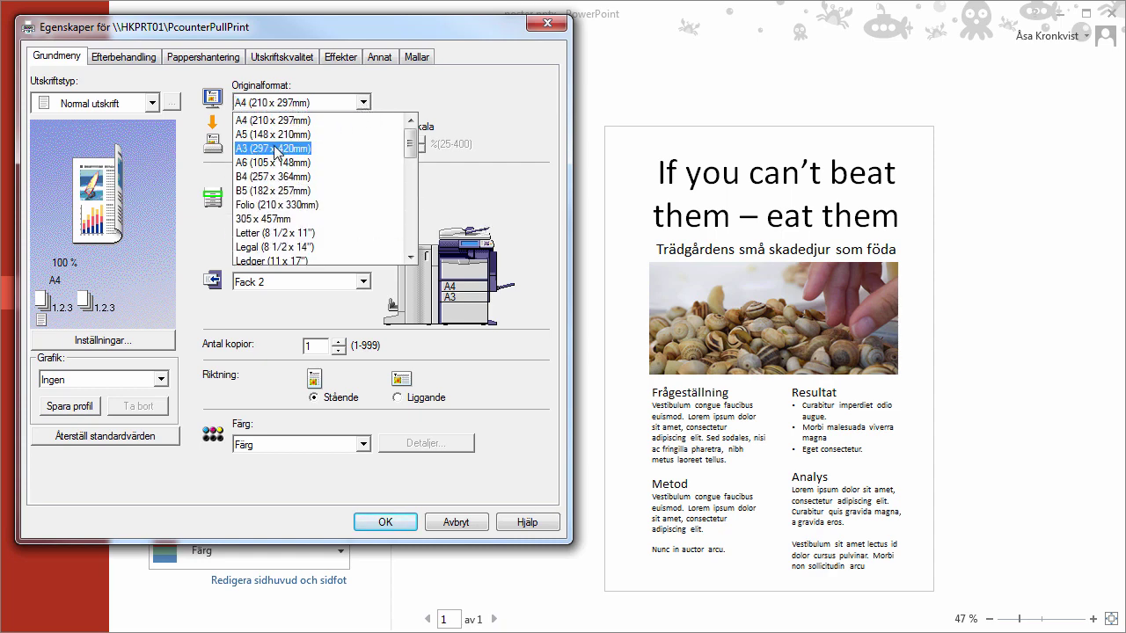
pyautogui.click(277, 149)
pyautogui.click(364, 145)
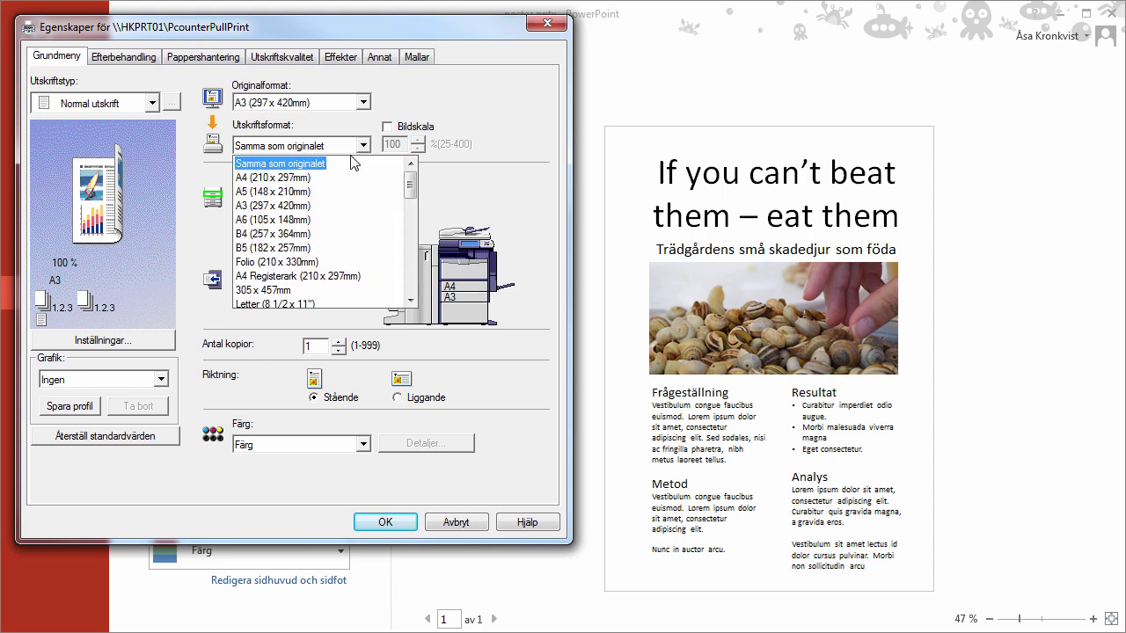
pyautogui.click(285, 205)
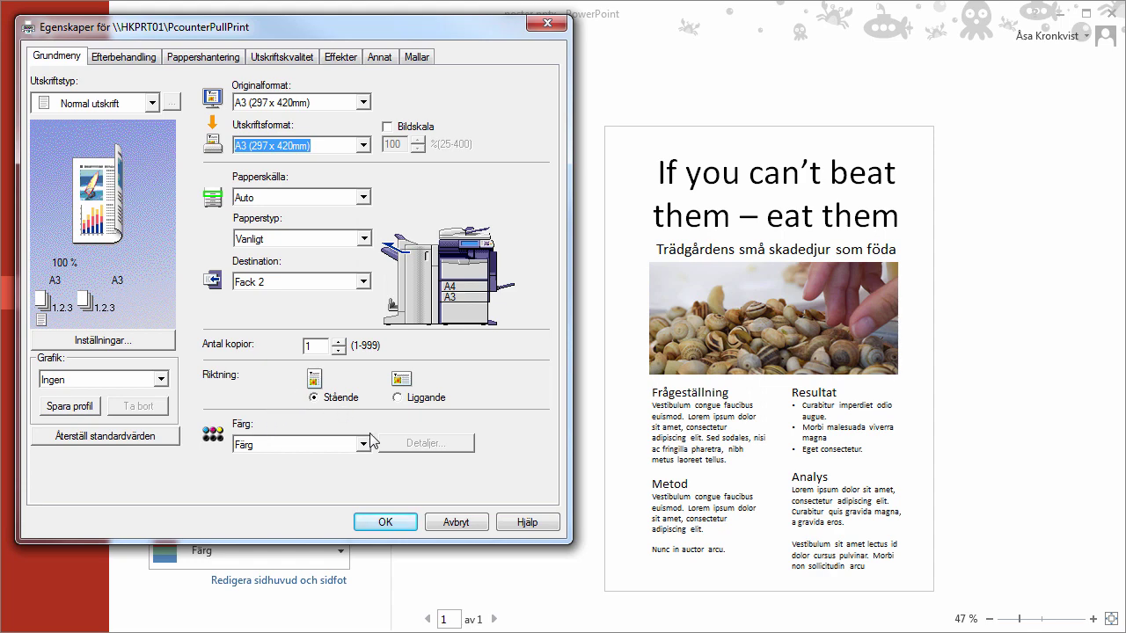
pyautogui.click(385, 523)
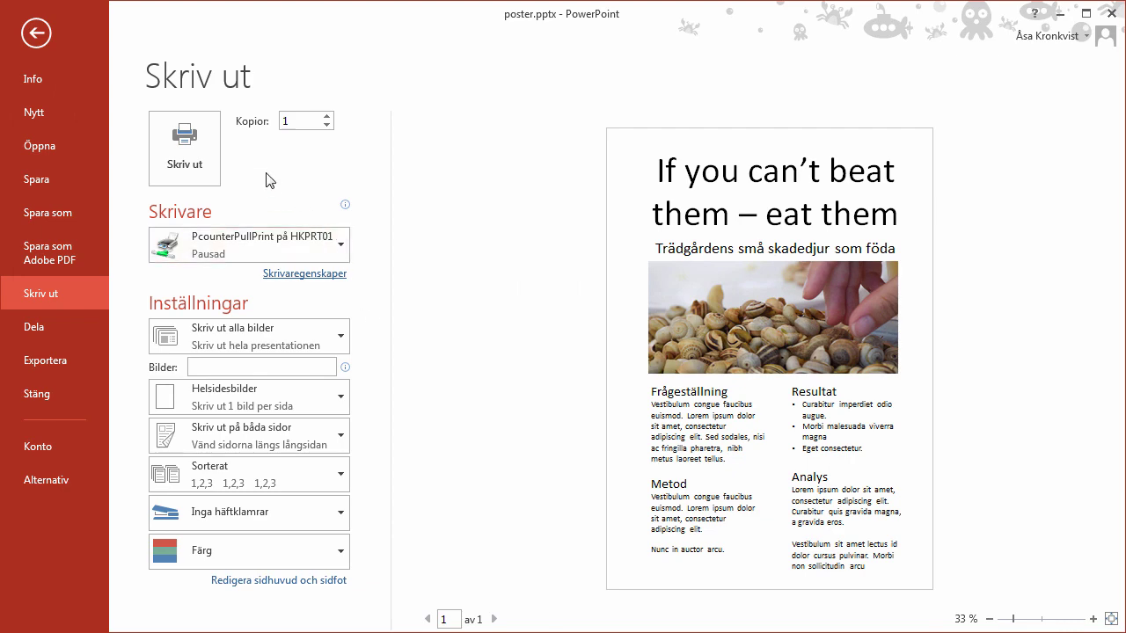
pyautogui.click(204, 176)
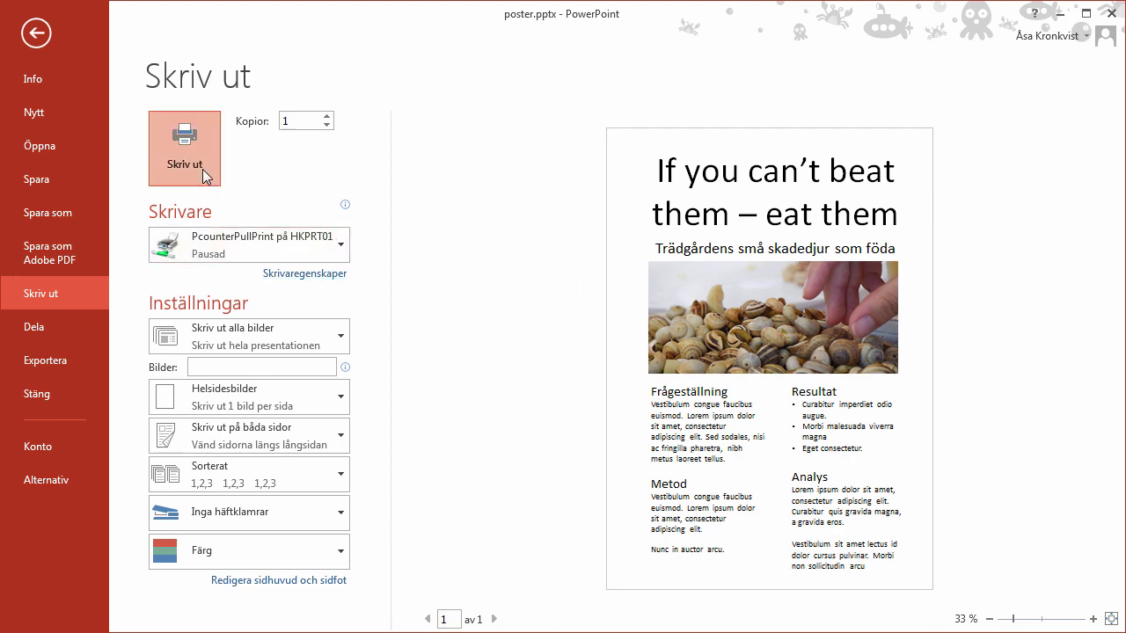